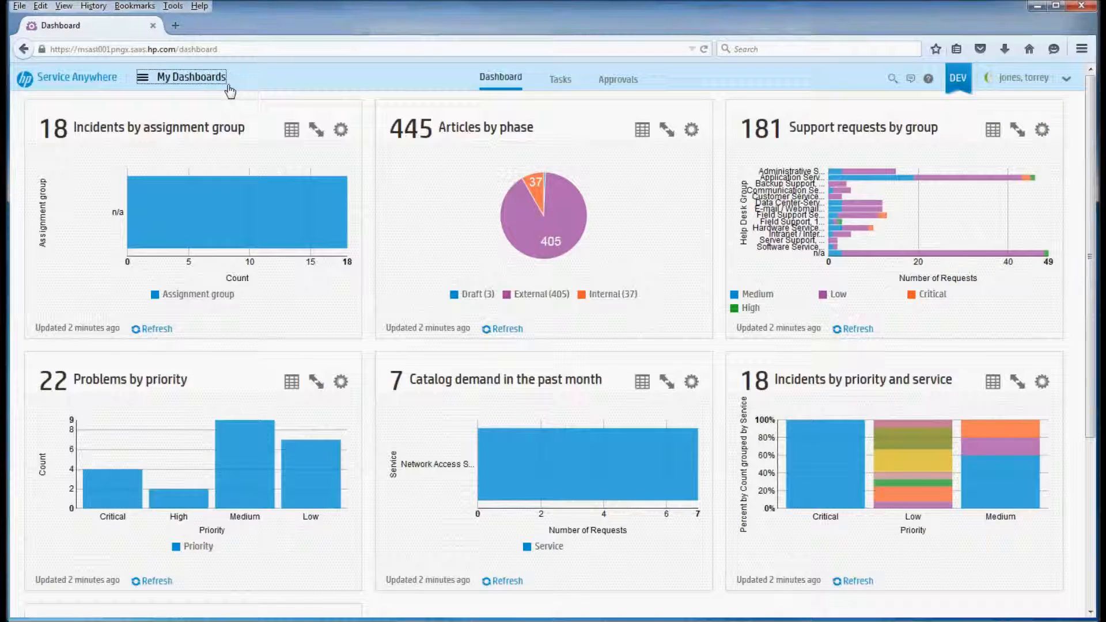
# Open the Add to DNS offering's record from the offerings in Service Catalog Management
pyautogui.click(218, 86)
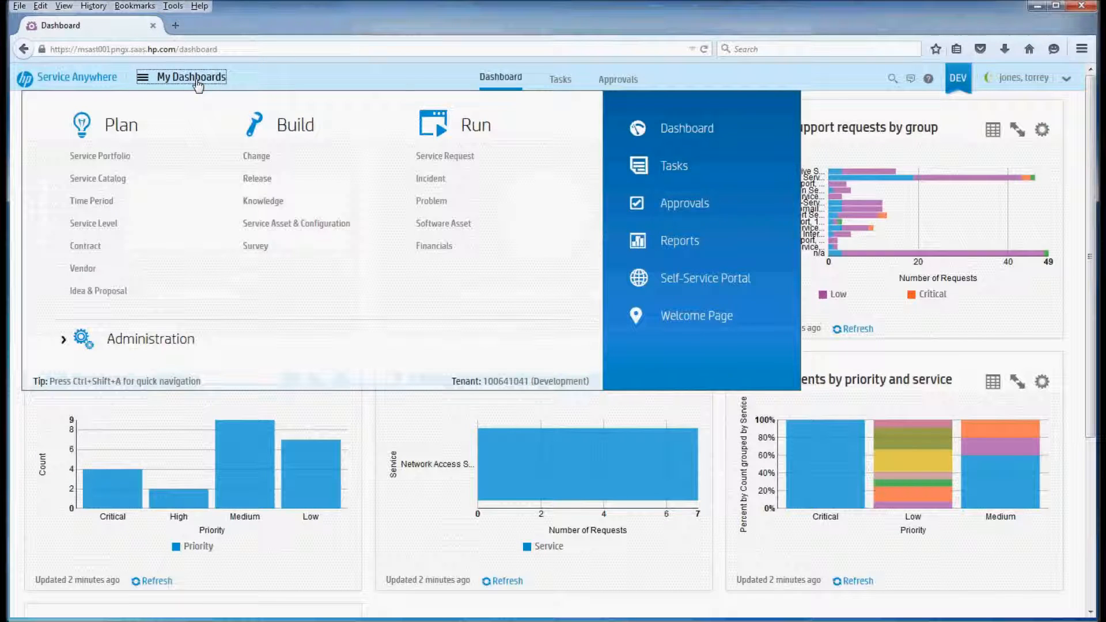
pyautogui.click(138, 189)
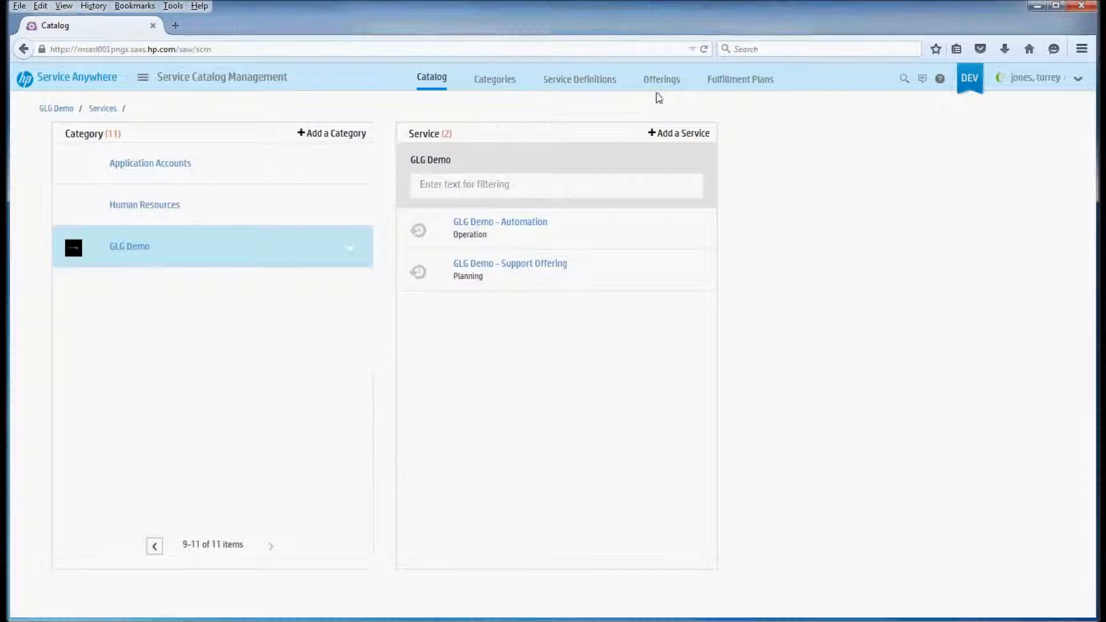
pyautogui.click(668, 85)
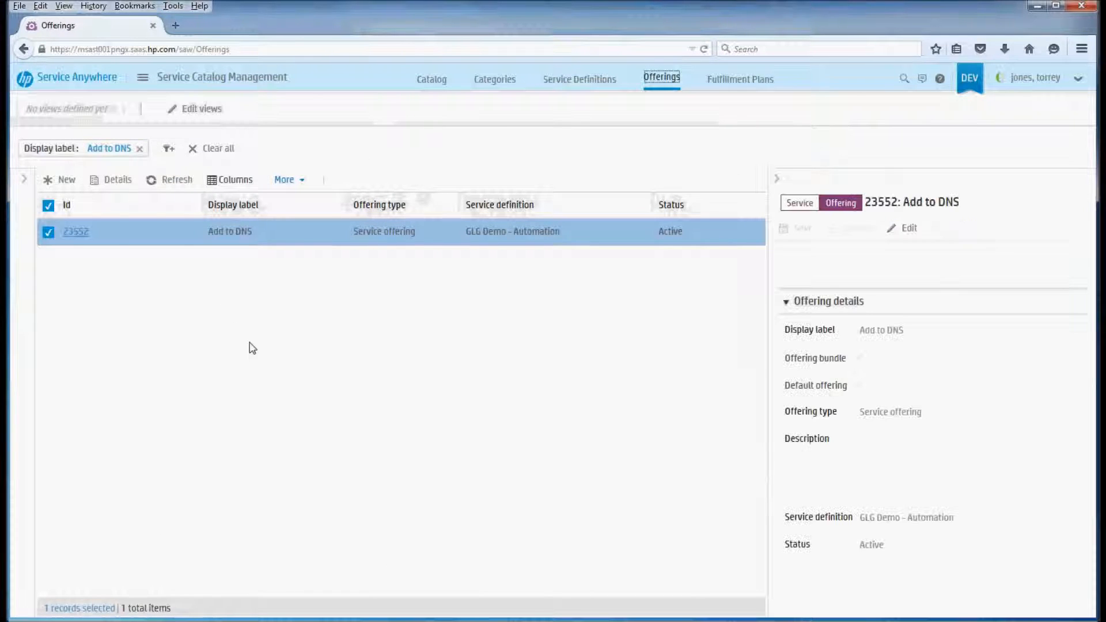
pyautogui.click(76, 232)
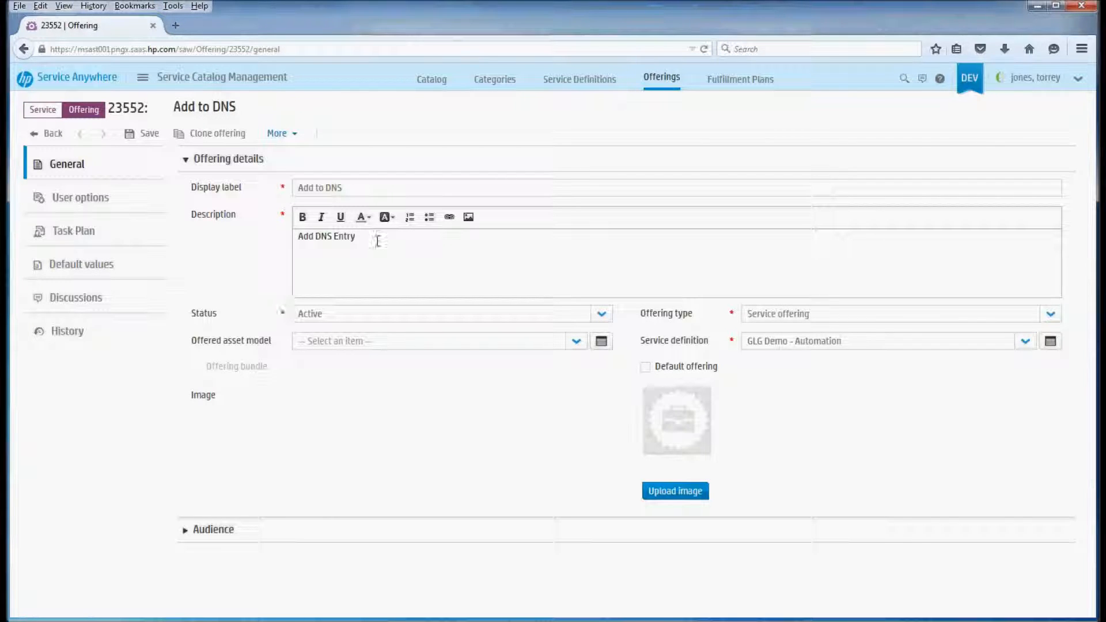
# Review the Add to DNS offering's display label, description and user option fields
pyautogui.tripleClick(350, 185)
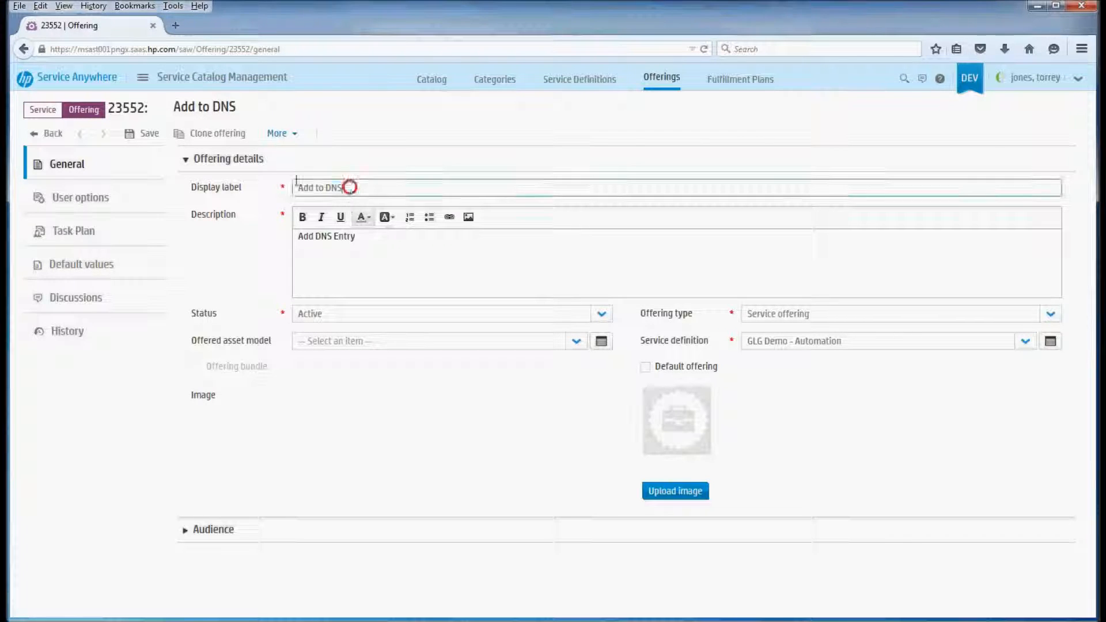
pyautogui.tripleClick(433, 245)
pyautogui.click(470, 264)
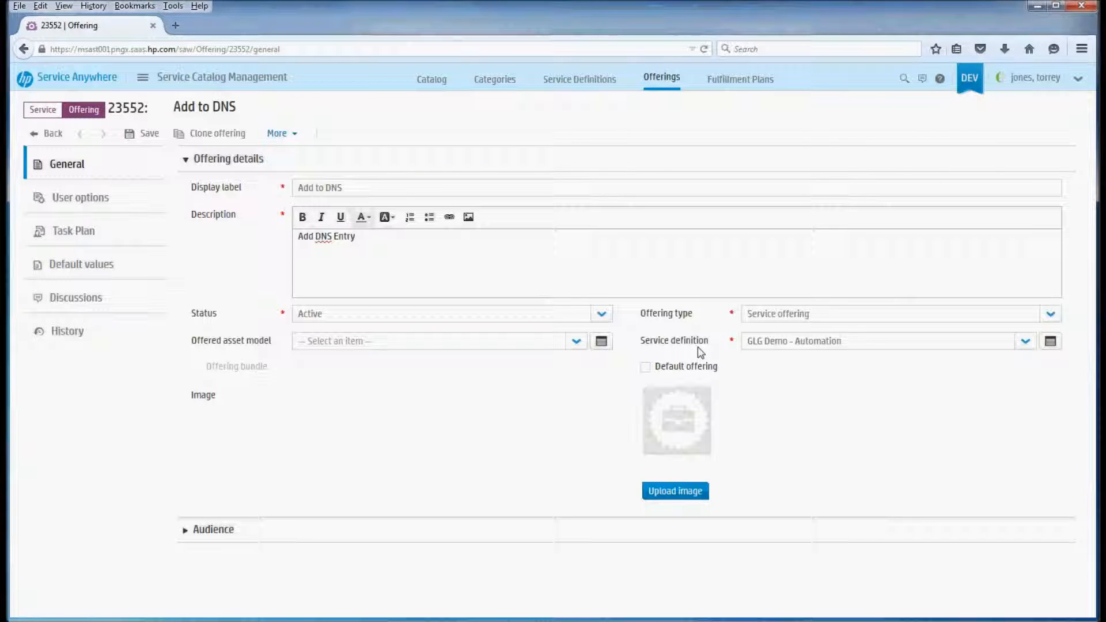
pyautogui.moveTo(830, 346)
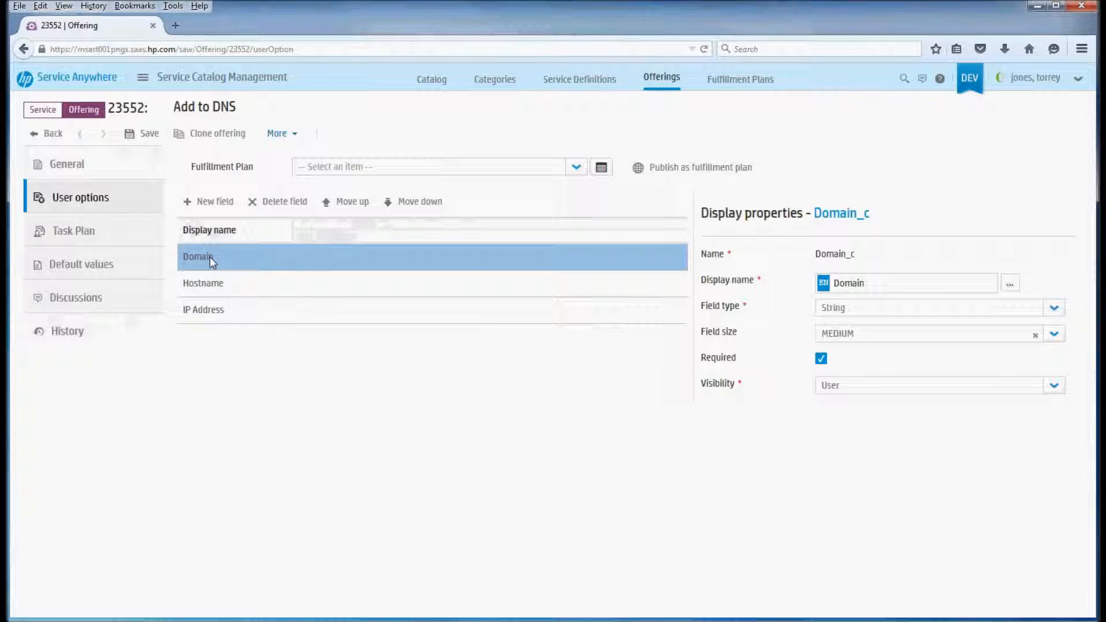
# Examine the task properties and business rule of the offering's Fulfill task "Automatically add to DNS w/HPOO"
pyautogui.click(92, 245)
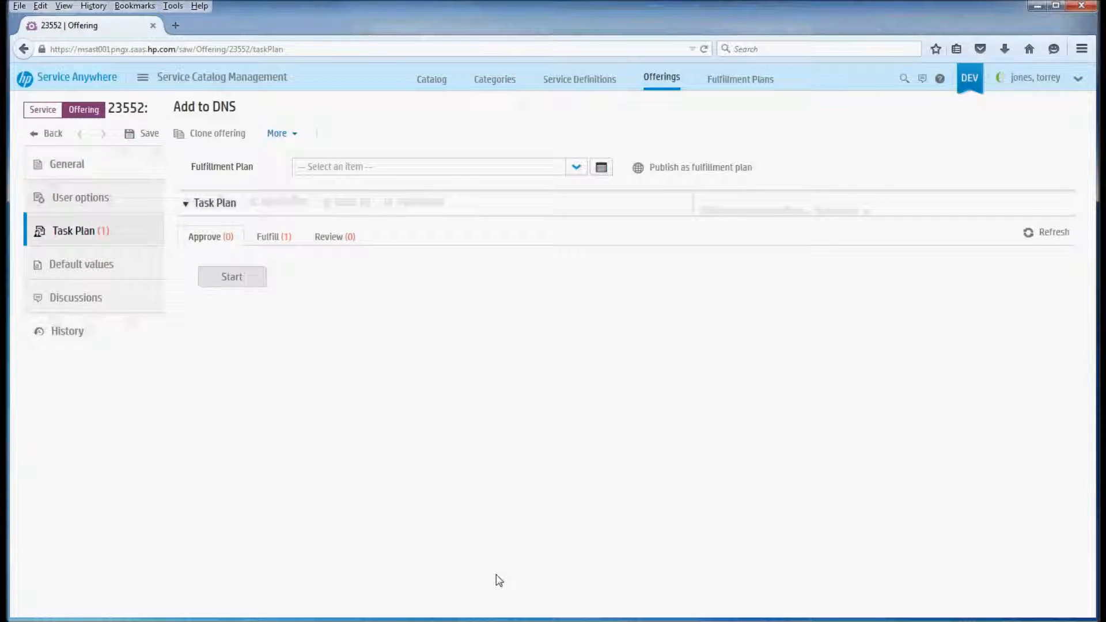
pyautogui.click(271, 239)
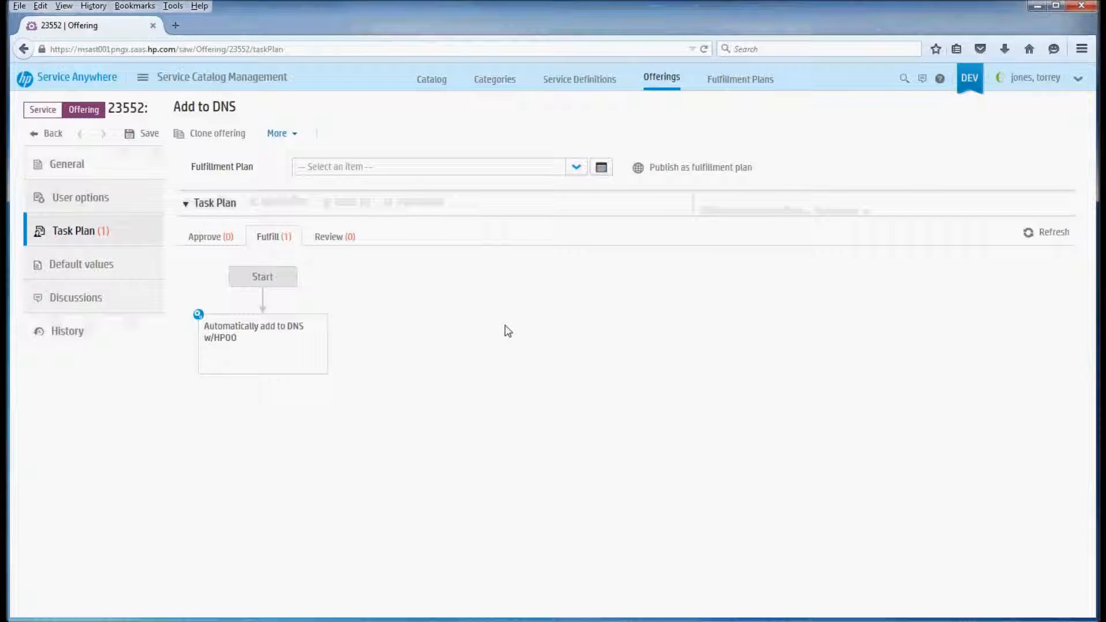
pyautogui.doubleClick(317, 334)
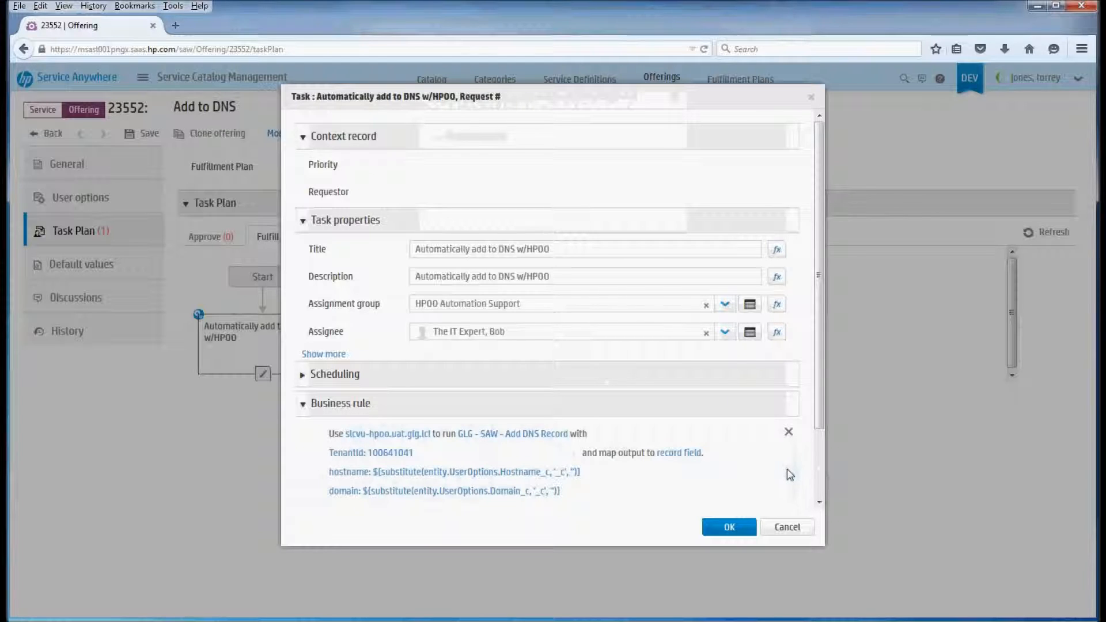
pyautogui.moveTo(820, 424); pyautogui.dragTo(823, 490)
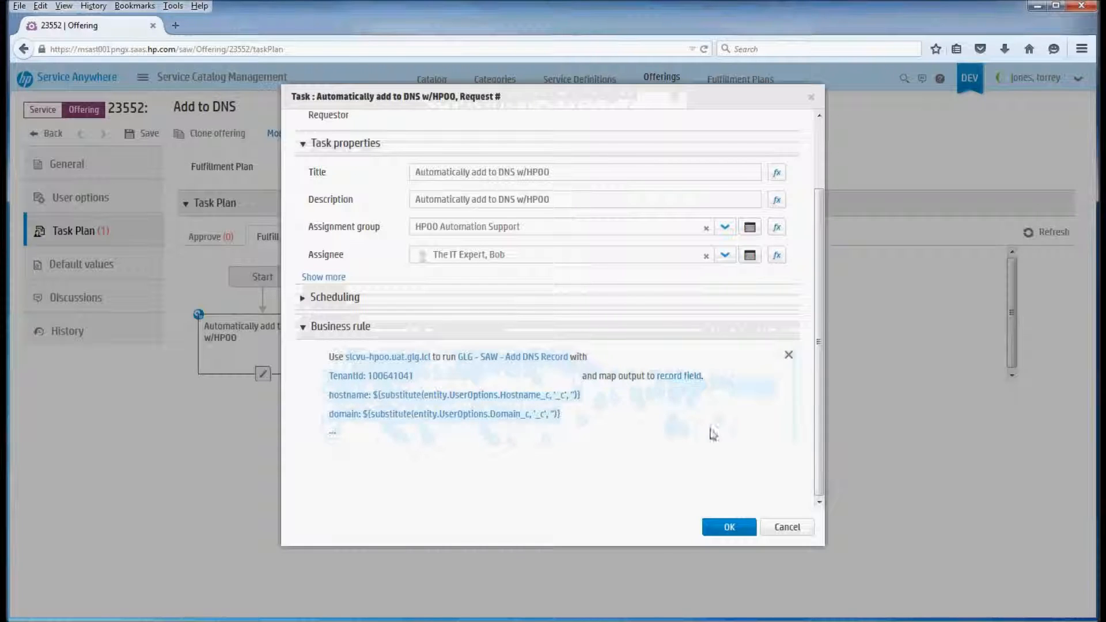
pyautogui.click(730, 528)
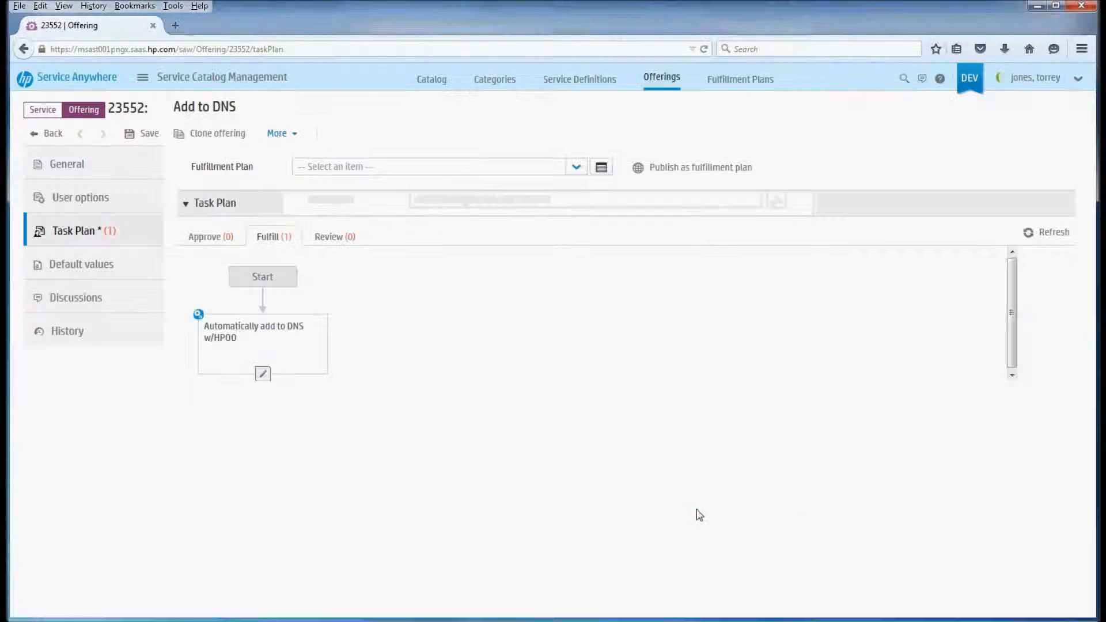
# Add an automated task from the existing DNS task in the Fulfill plan and title it "Demonstration task"
pyautogui.moveTo(263, 292)
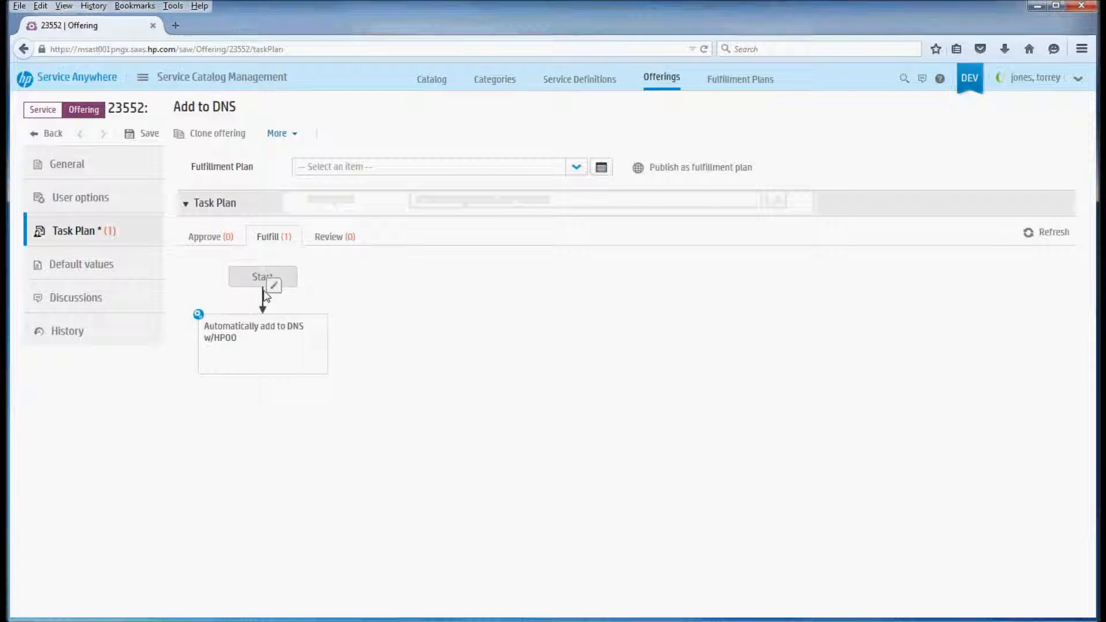
pyautogui.click(264, 375)
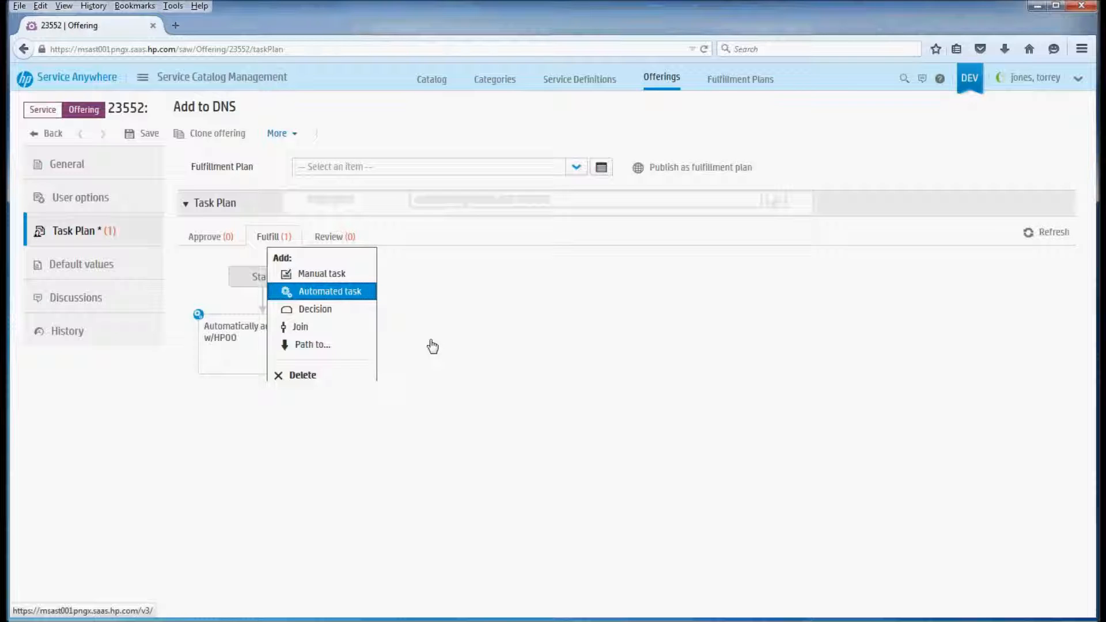
pyautogui.click(344, 290)
pyautogui.tripleClick(593, 249)
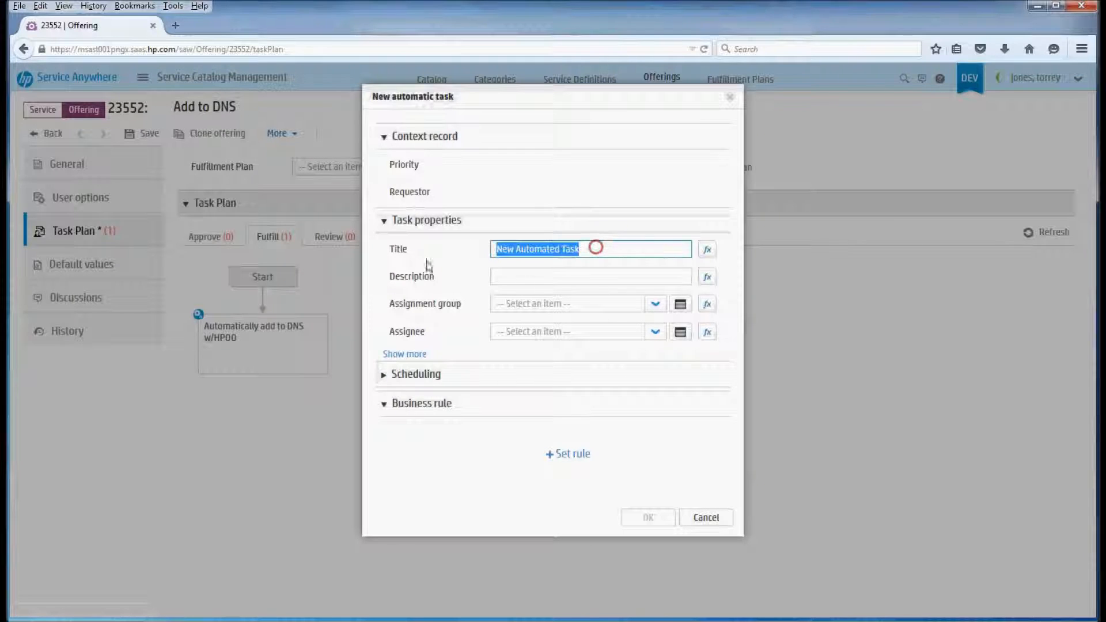
pyautogui.write('Demonstration task')
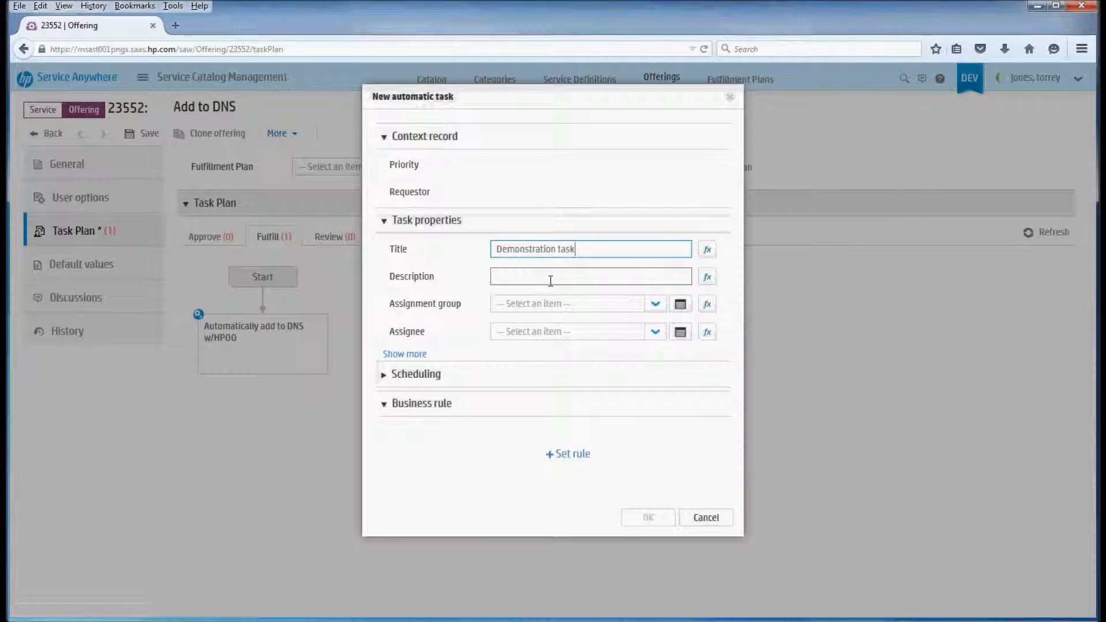
# Copy the new task's title, "Demonstration task", into its description
pyautogui.hotkey('ctrl', 'a')
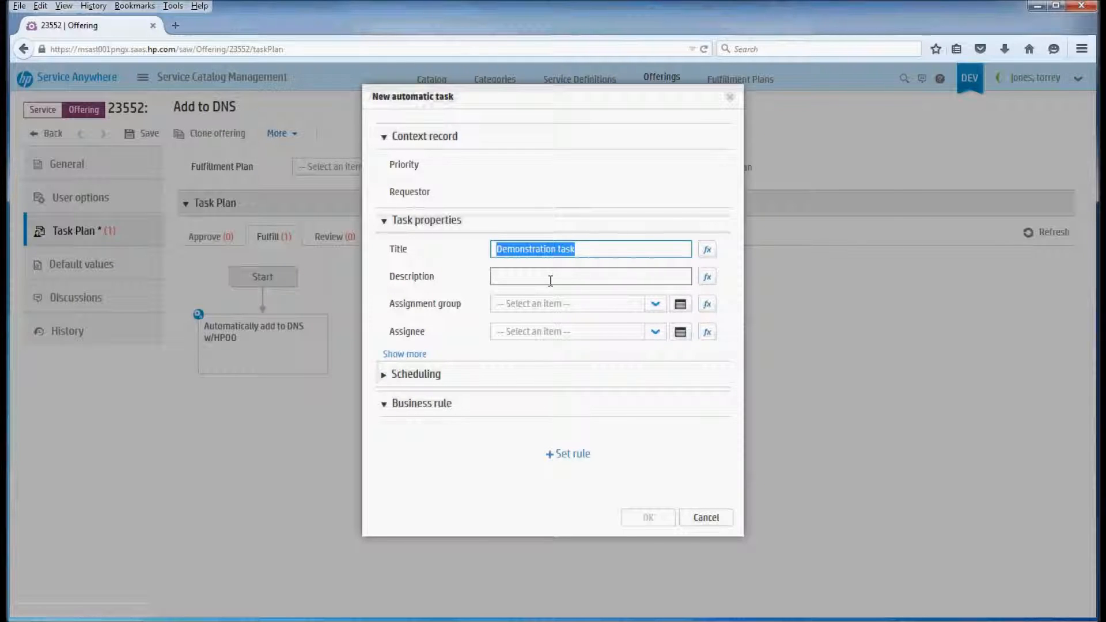
pyautogui.press('Tab')
pyautogui.click(550, 280)
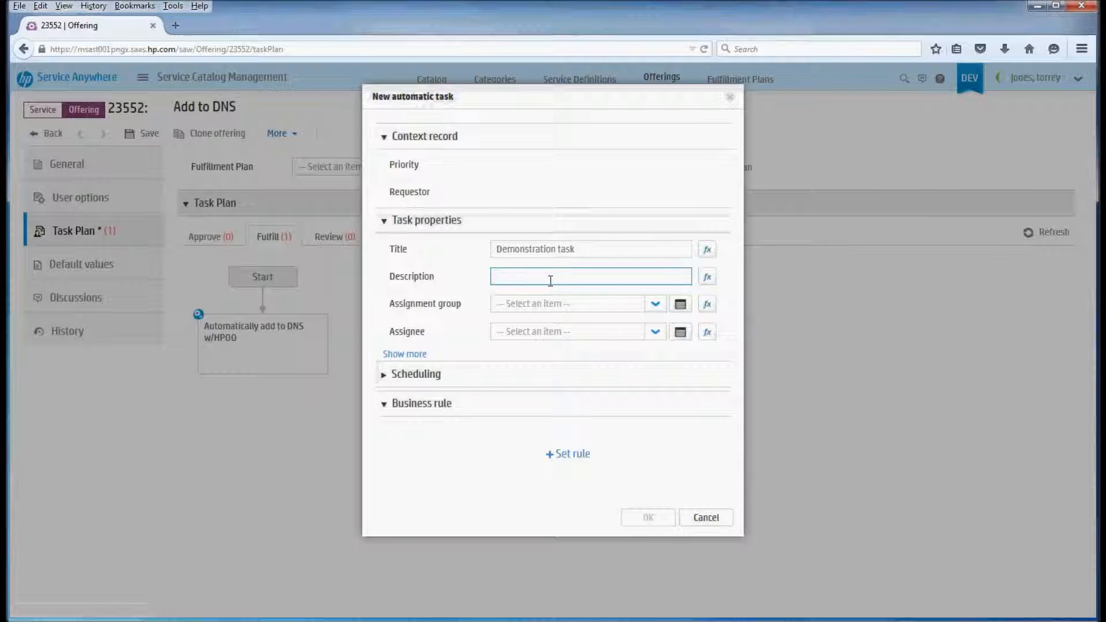
pyautogui.tripleClick(575, 249)
pyautogui.hotkey('ctrl', 'c')
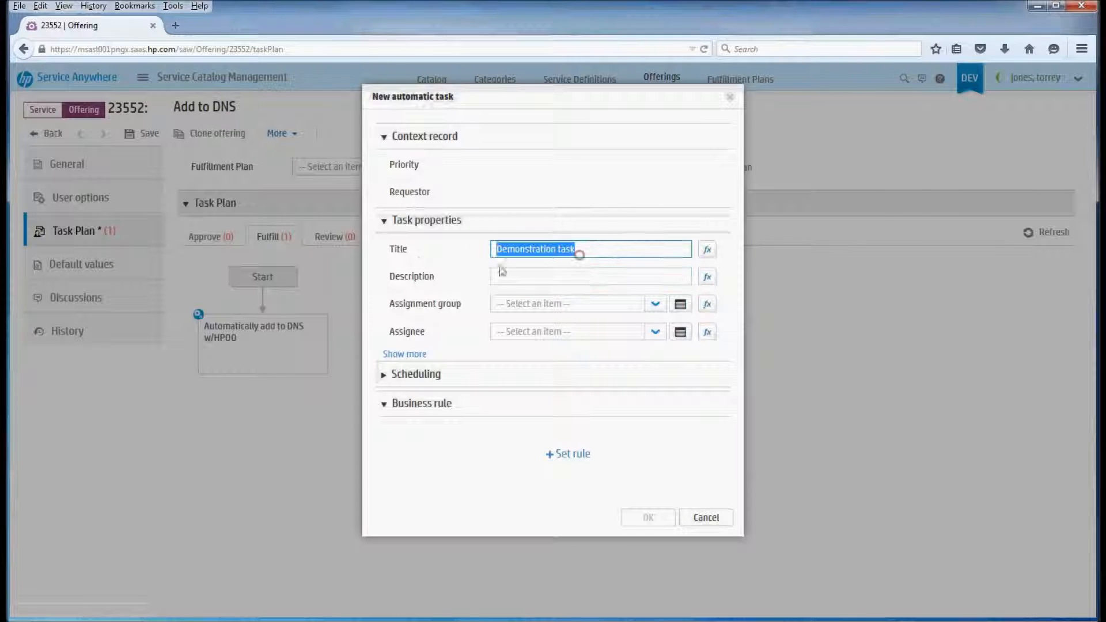
pyautogui.click(576, 274)
pyautogui.hotkey('ctrl', 'v')
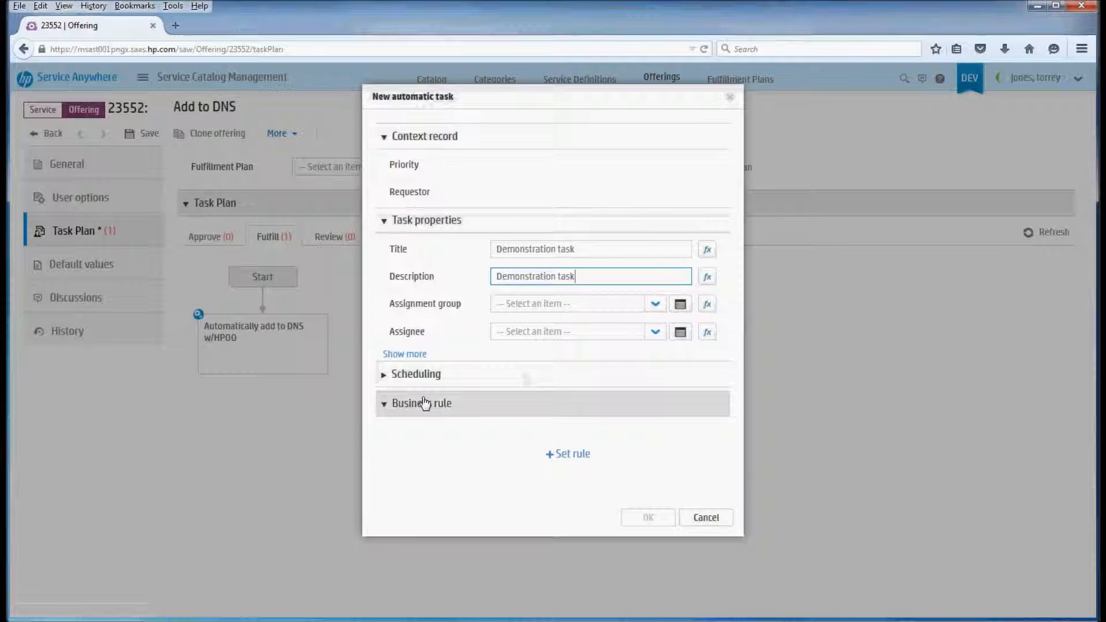
# Set the task's business rule to the Execute HP Operations Orchestration (HP OO) flow template
pyautogui.click(570, 454)
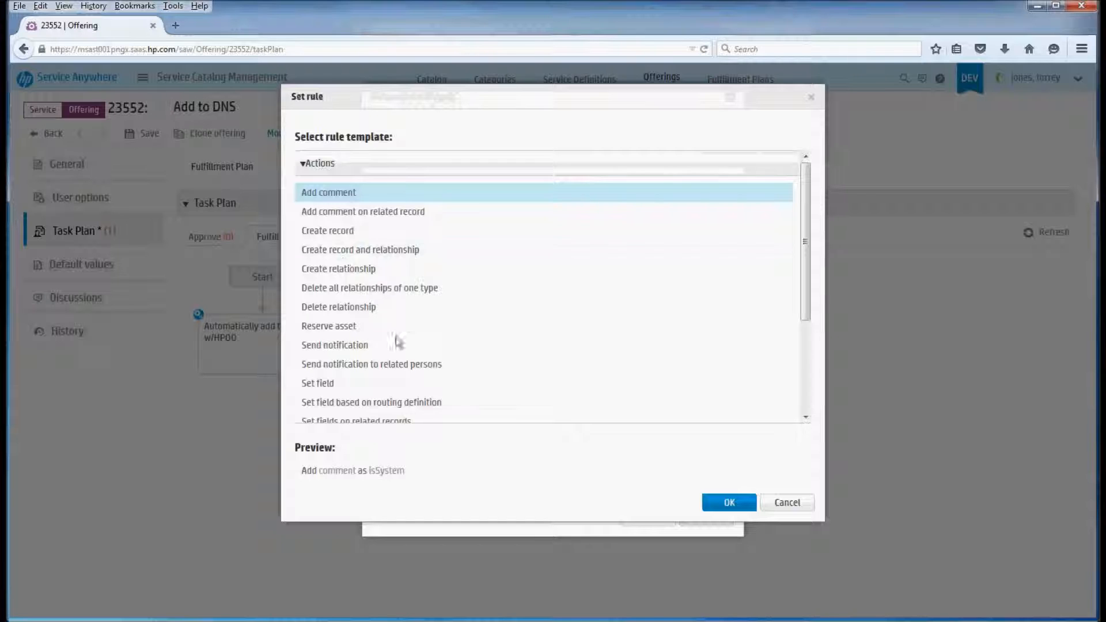
pyautogui.scroll(-4, 394, 345)
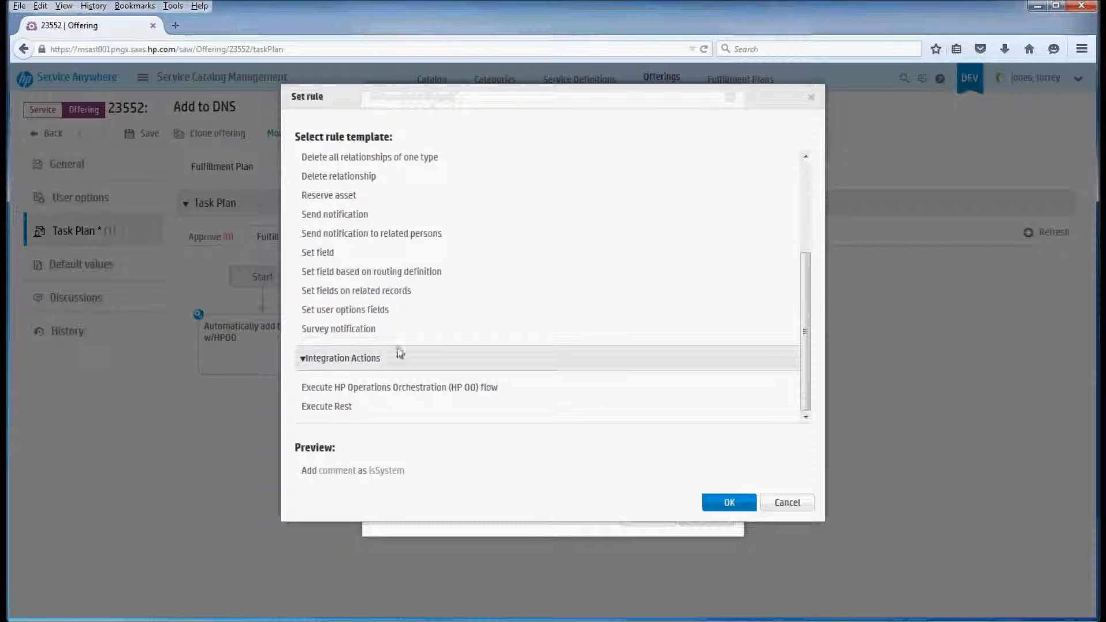
pyautogui.click(348, 388)
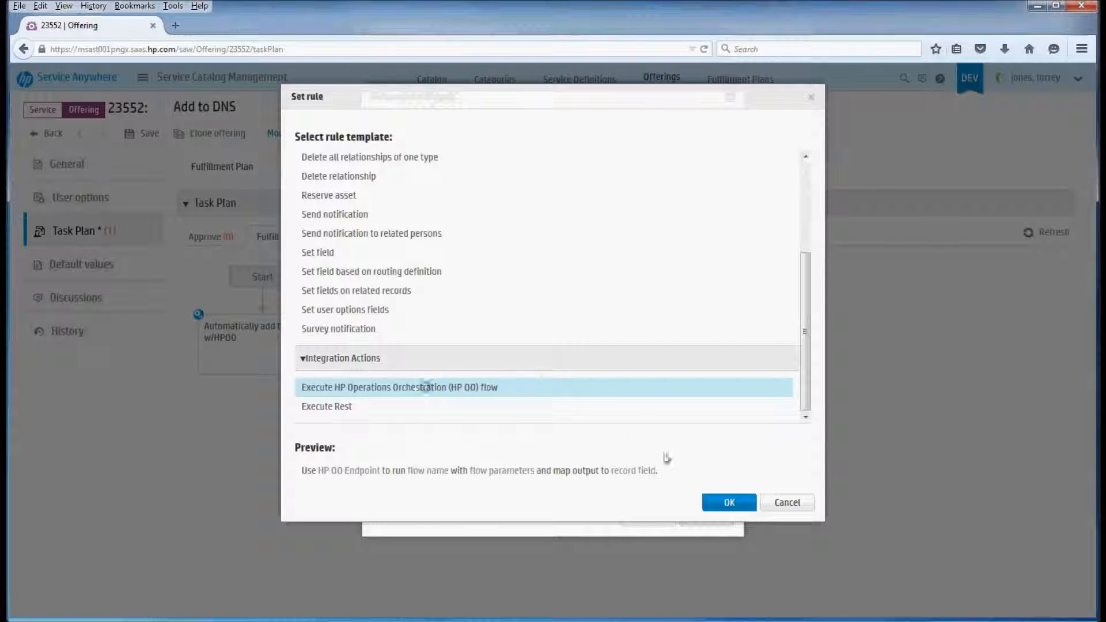
pyautogui.click(715, 511)
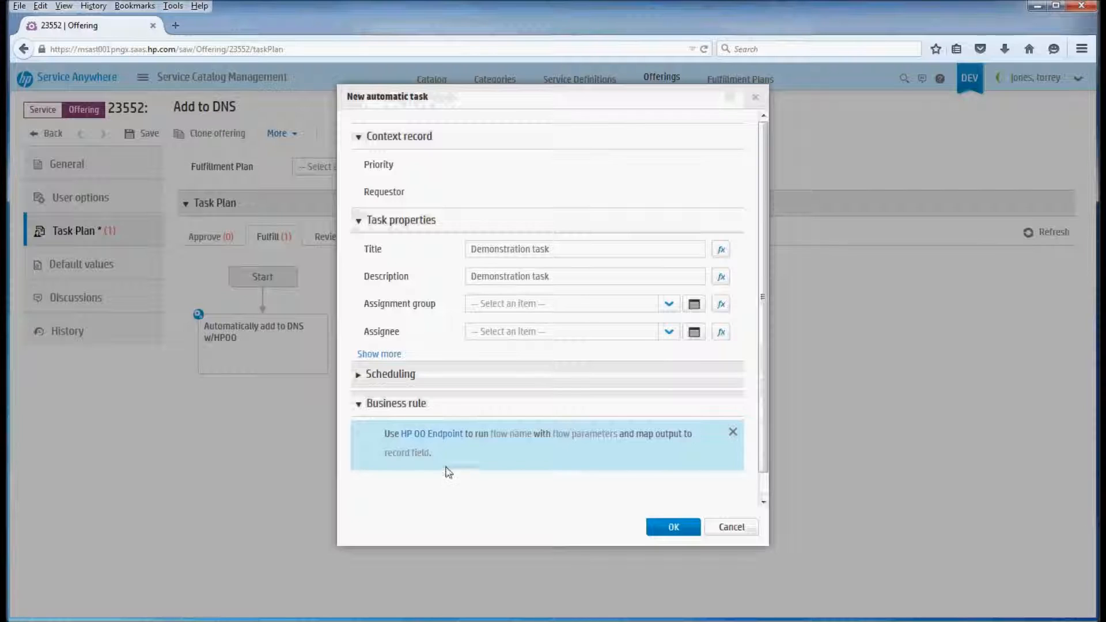
# Set the rule's HP OO endpoint to slcvu-hpoo.uat.glg.lcl
pyautogui.click(447, 435)
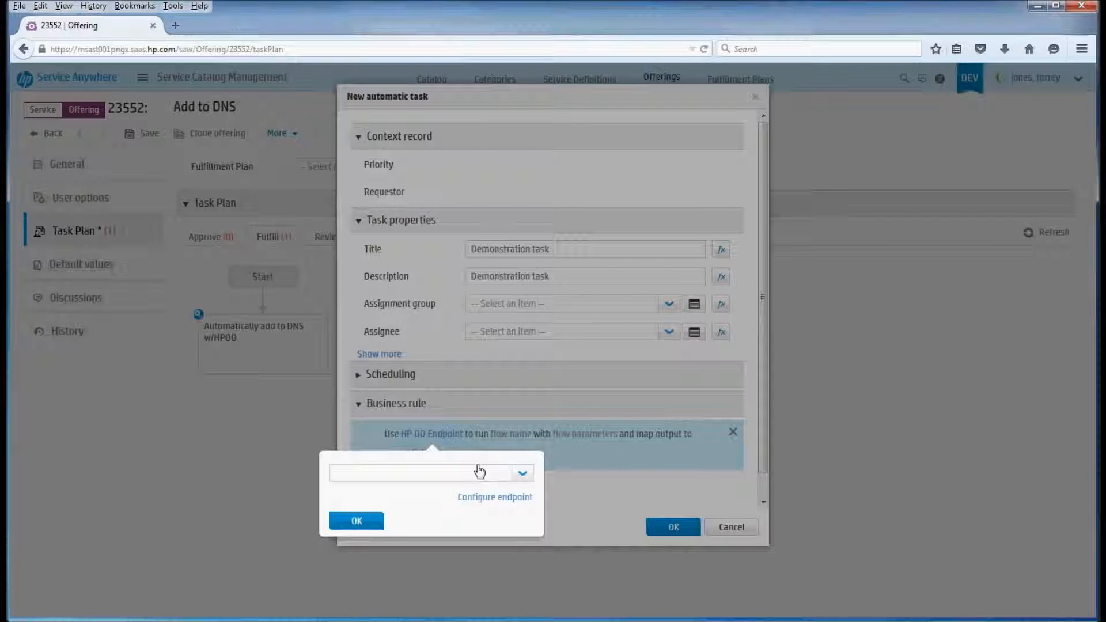
pyautogui.click(521, 473)
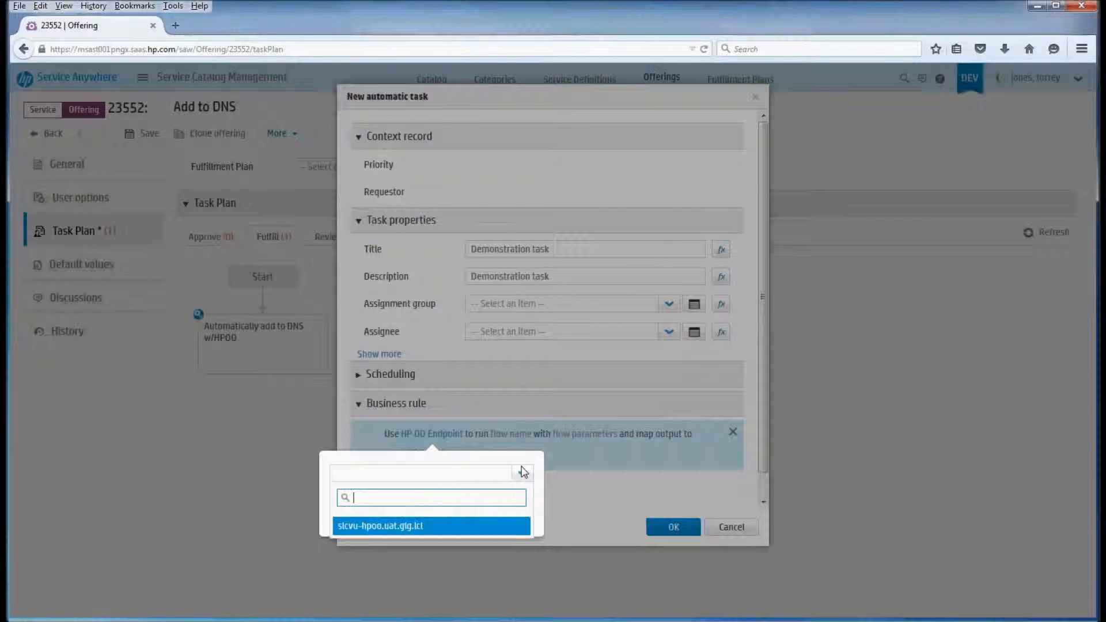
pyautogui.click(379, 527)
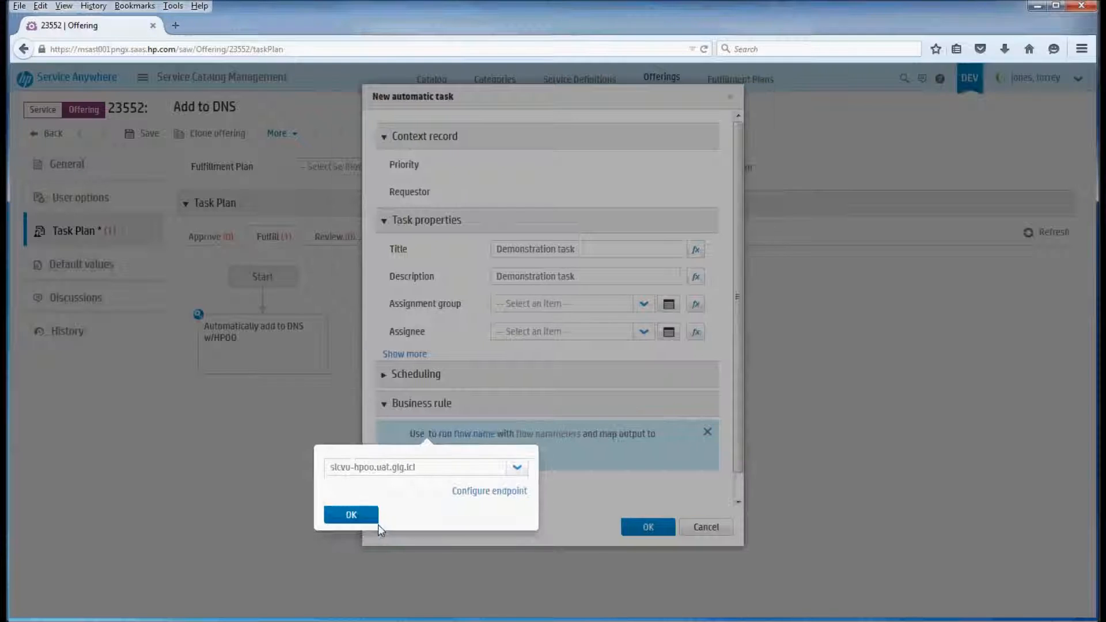
pyautogui.click(348, 514)
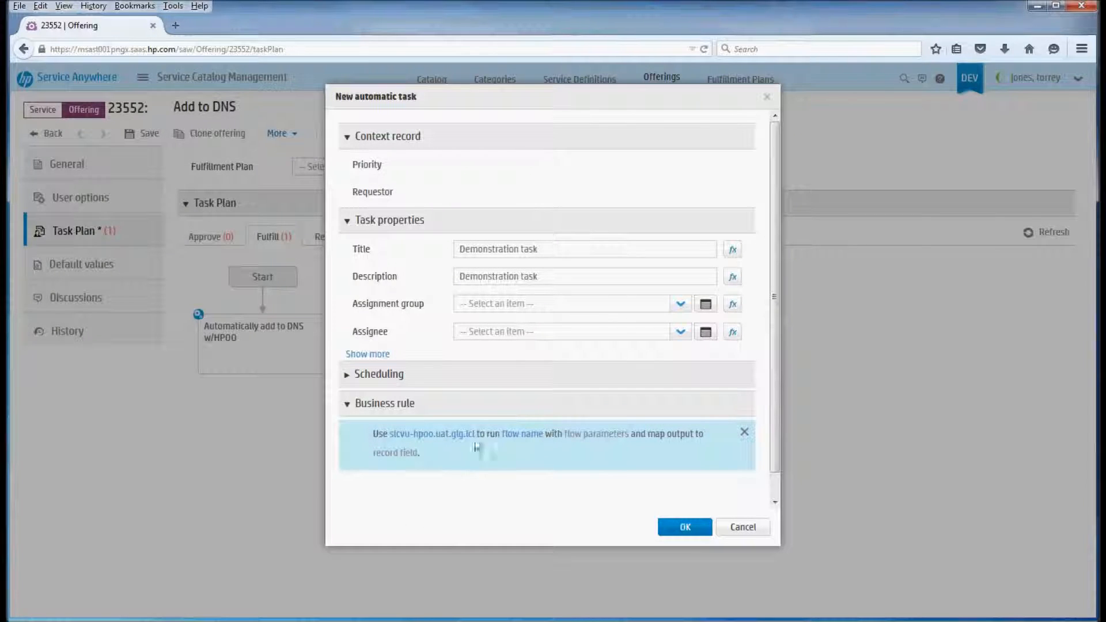
# Search the rule's Operations Orchestration flows for "GLG" and view the details of the first vCenter Server Deploy 1.0.0 Undeployment flow
pyautogui.click(521, 434)
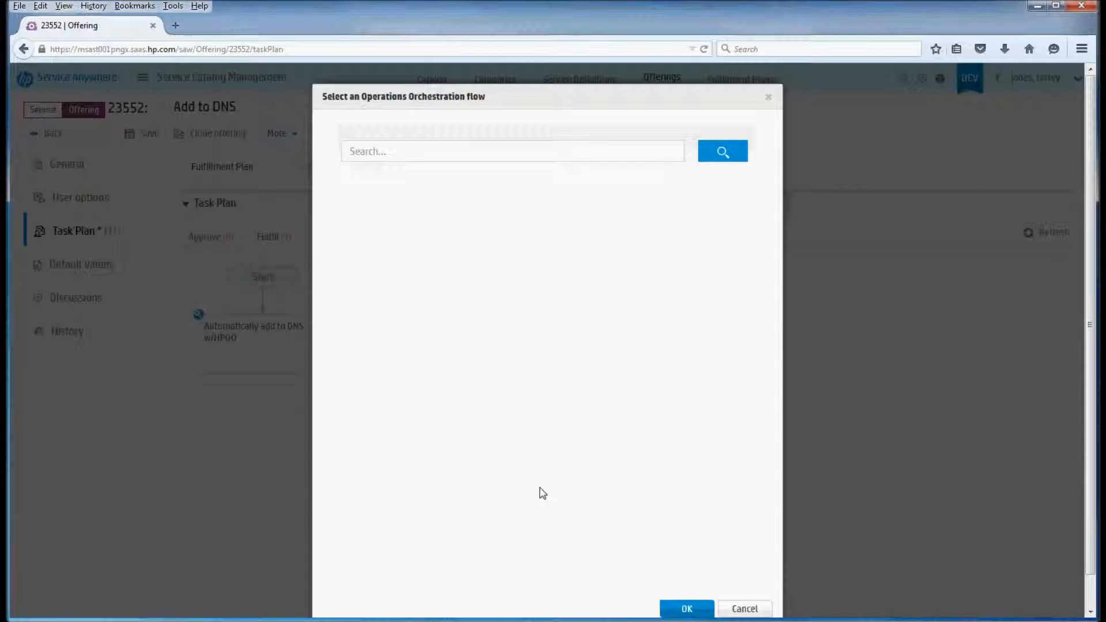
pyautogui.click(464, 152)
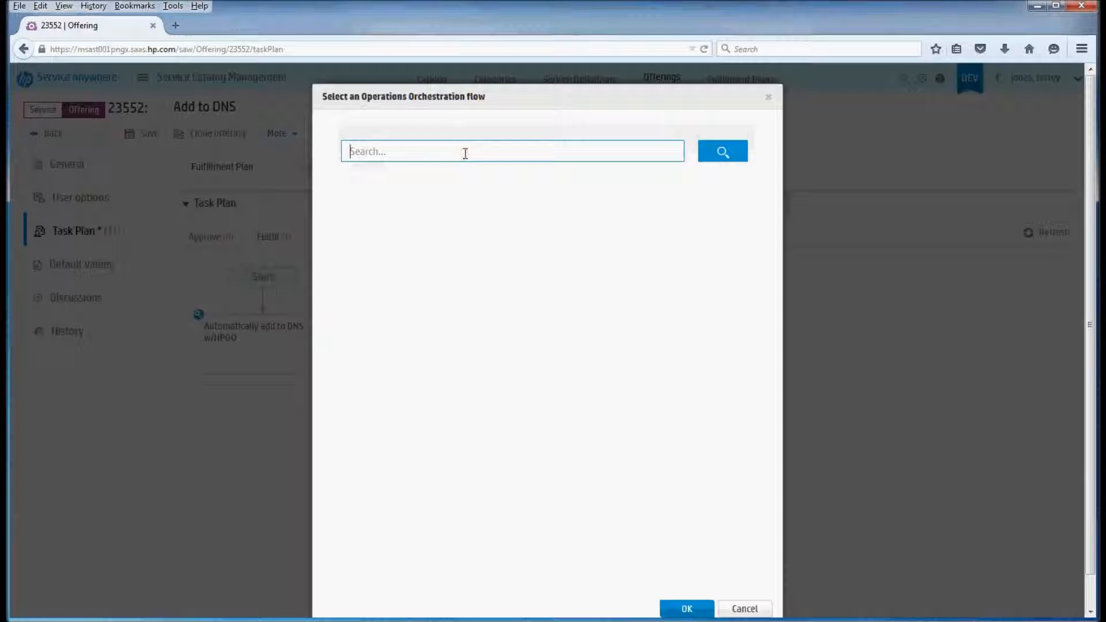
pyautogui.write('GLG')
pyautogui.click(721, 151)
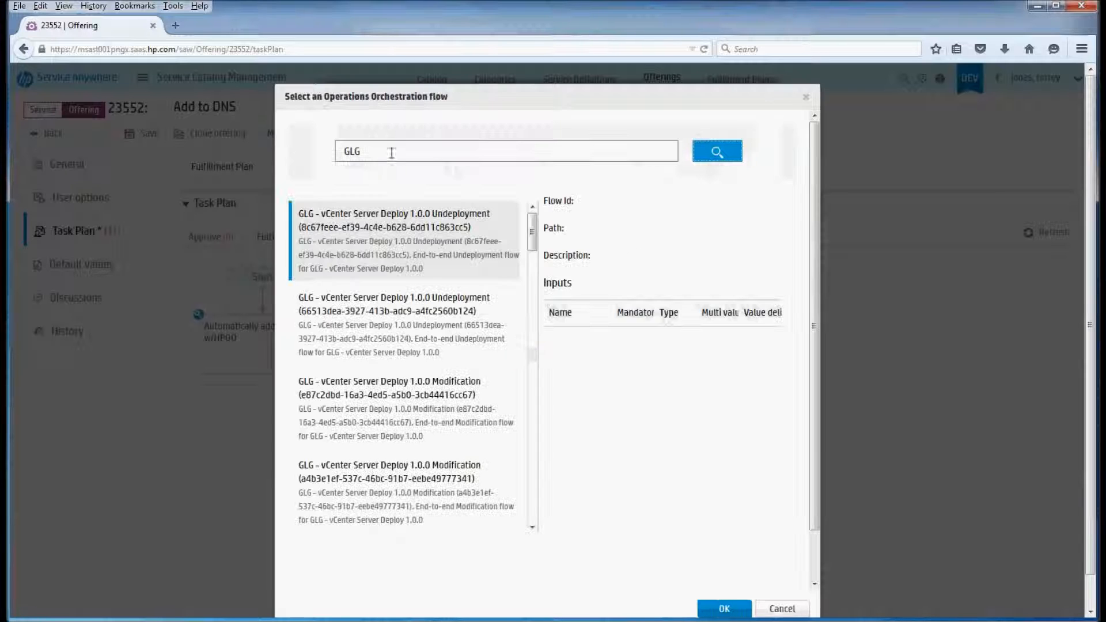
pyautogui.click(427, 266)
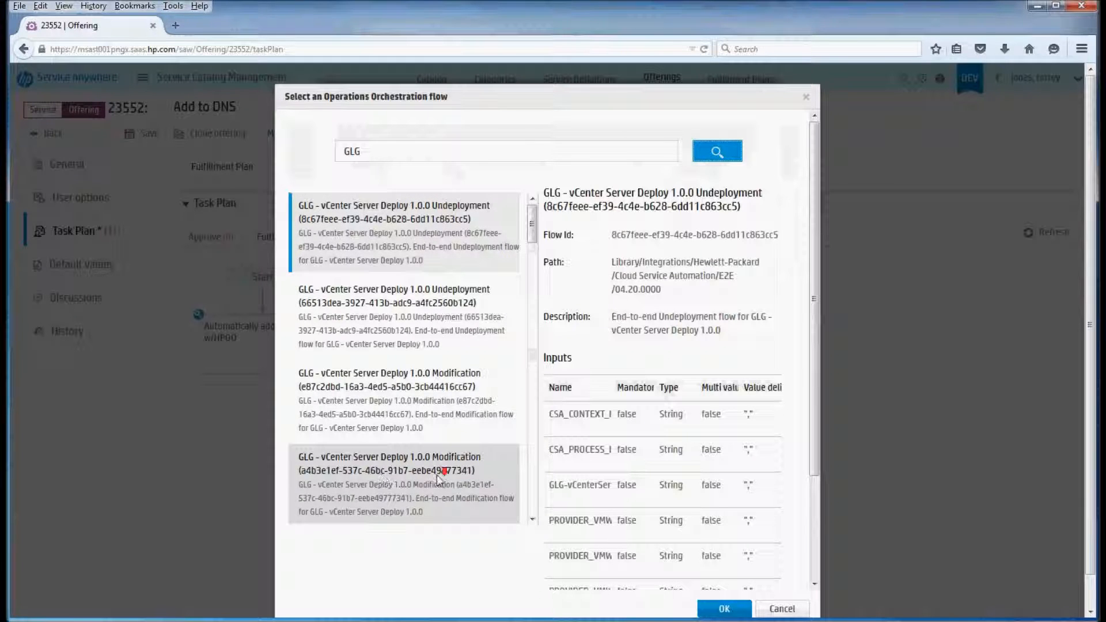
# Refine the Operations Orchestration flow search to "GLG - SAW - Remove"
pyautogui.scroll(-5, 438, 466)
pyautogui.scroll(-6, 443, 455)
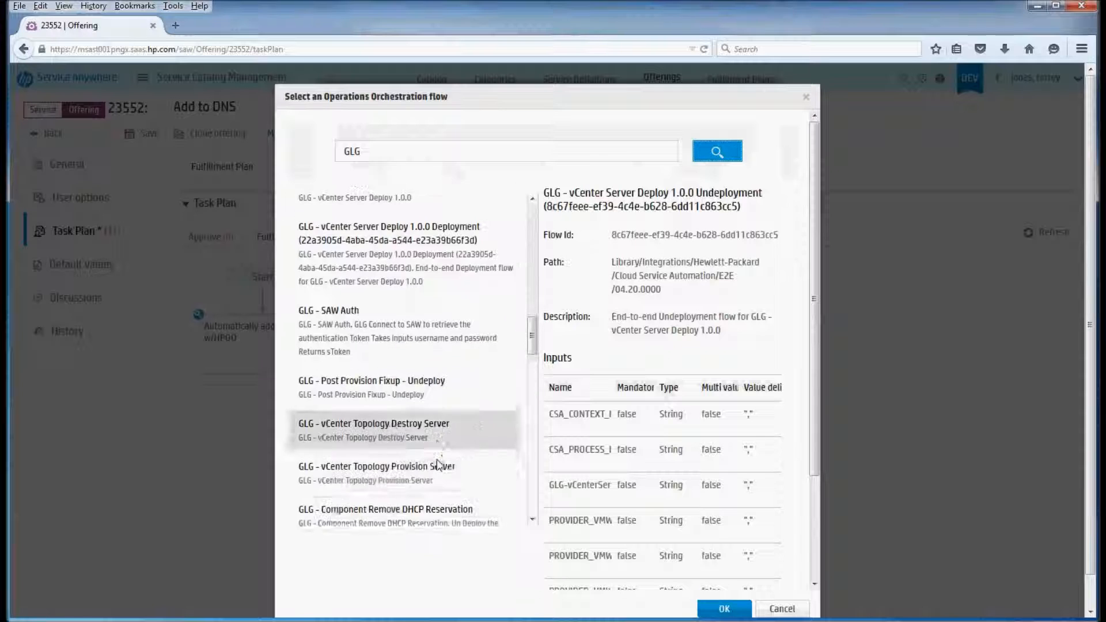
pyautogui.scroll(-4, 438, 439)
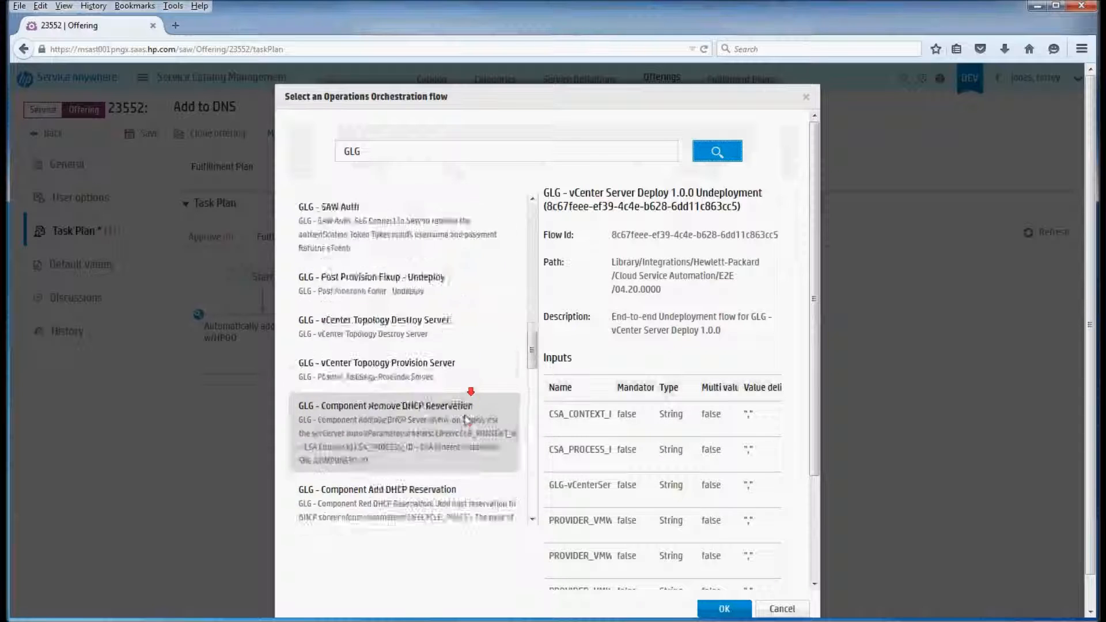
pyautogui.scroll(-4, 420, 440)
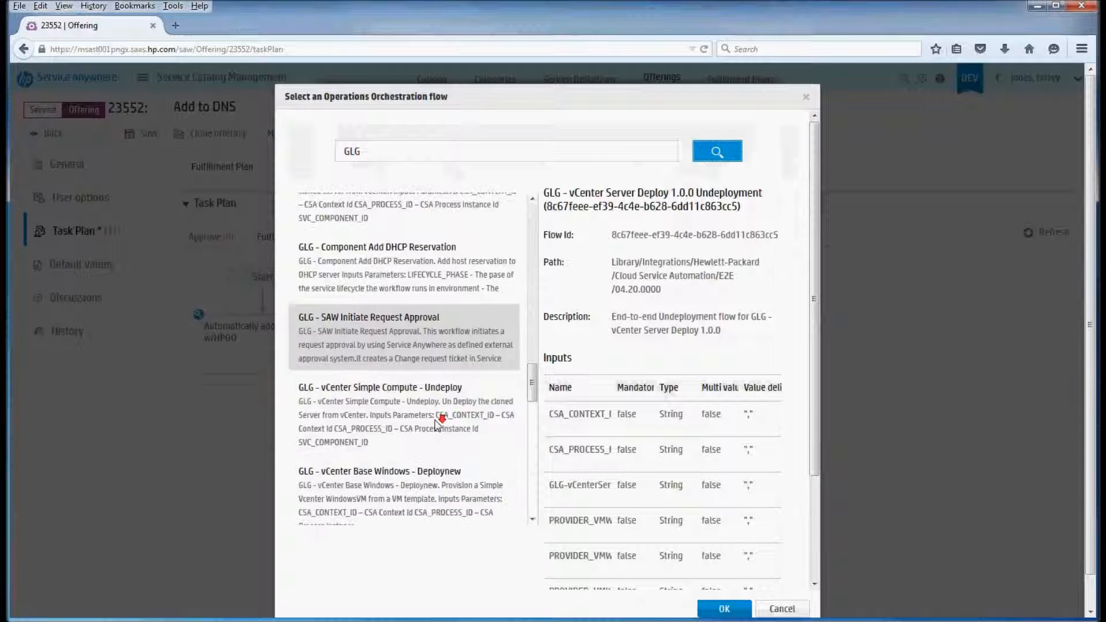
pyautogui.scroll(15, 435, 352)
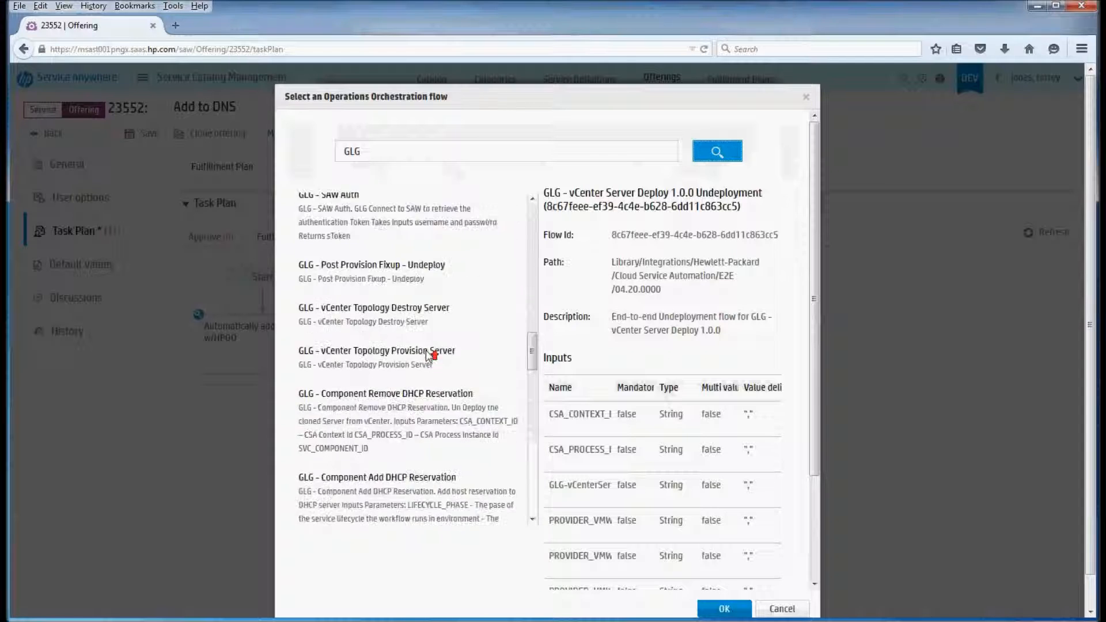
pyautogui.click(438, 151)
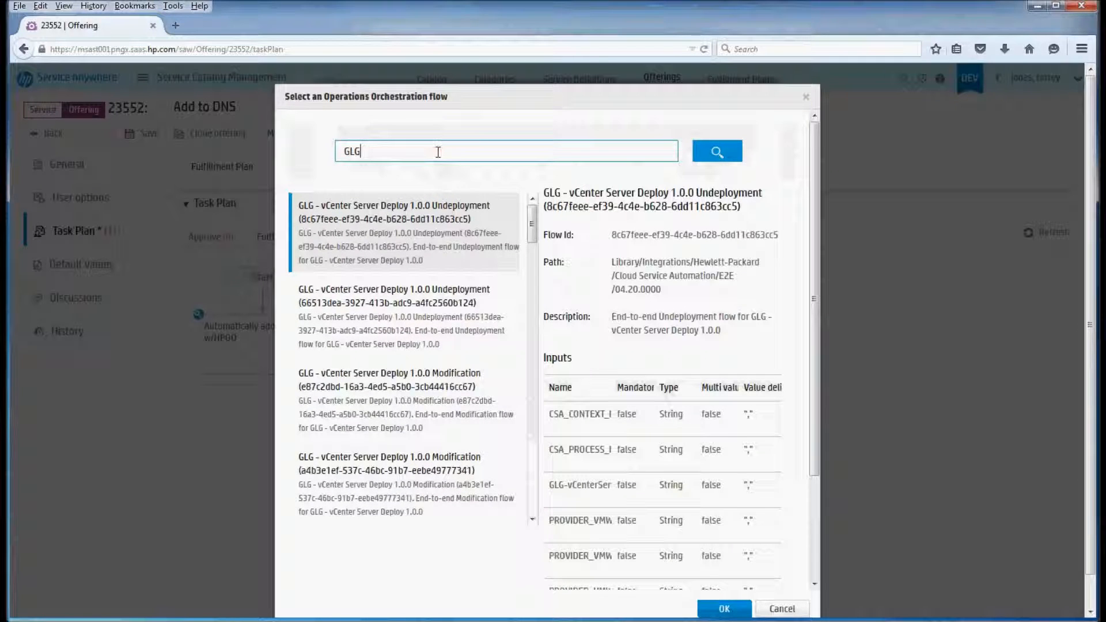
pyautogui.write('- SAW - Remove')
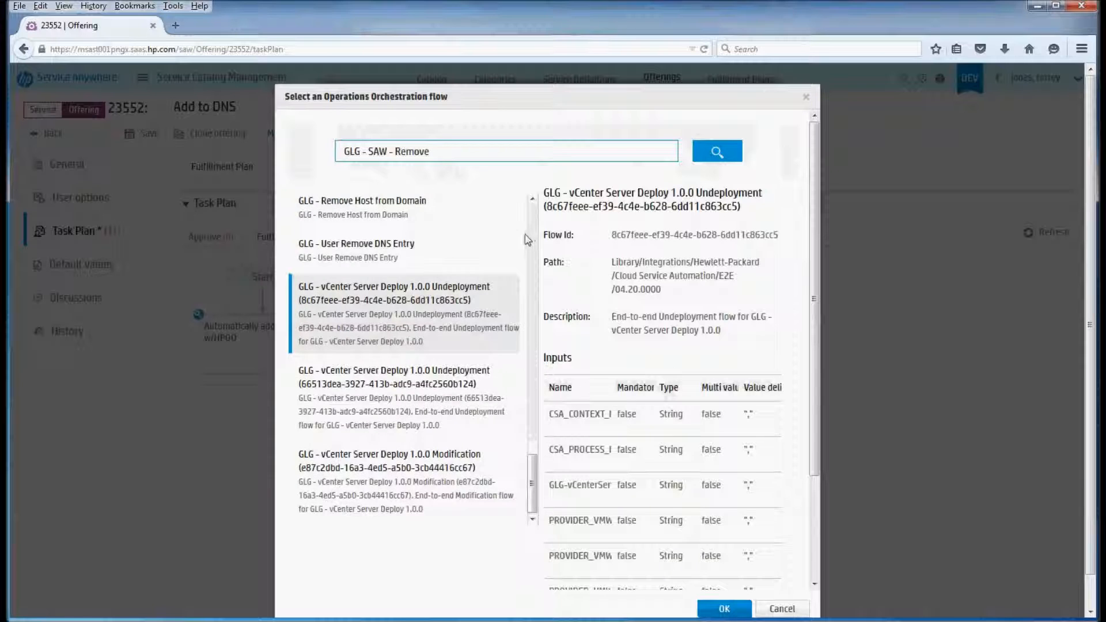
# Set the rule's flow to GLG - User Remove DNS Entry, checking its flow ID, path and inputs before accepting it
pyautogui.click(454, 267)
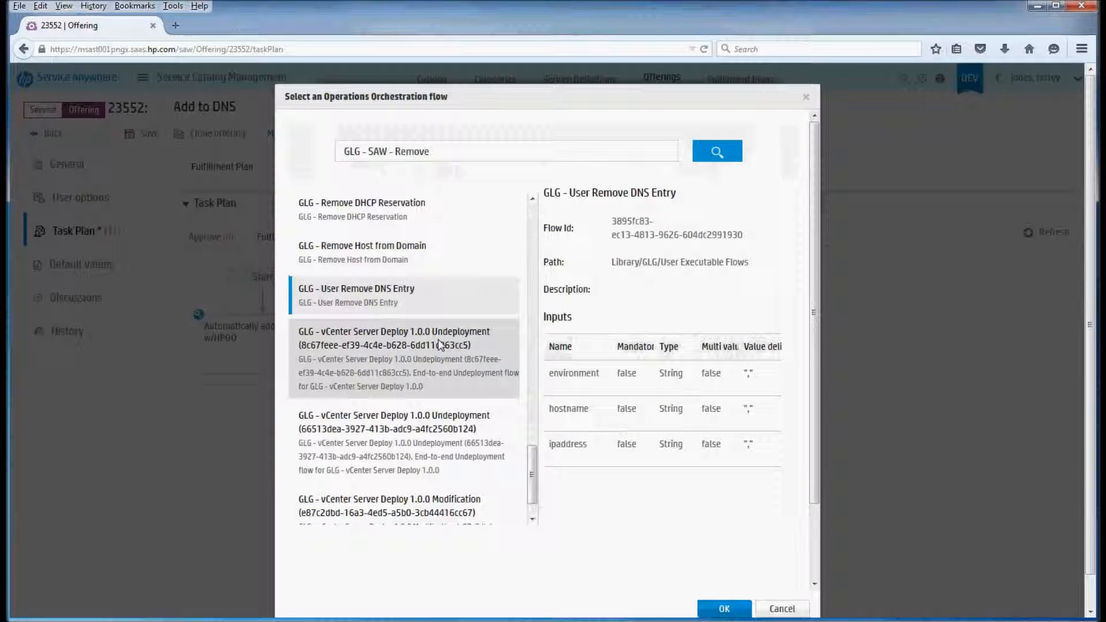
pyautogui.click(451, 291)
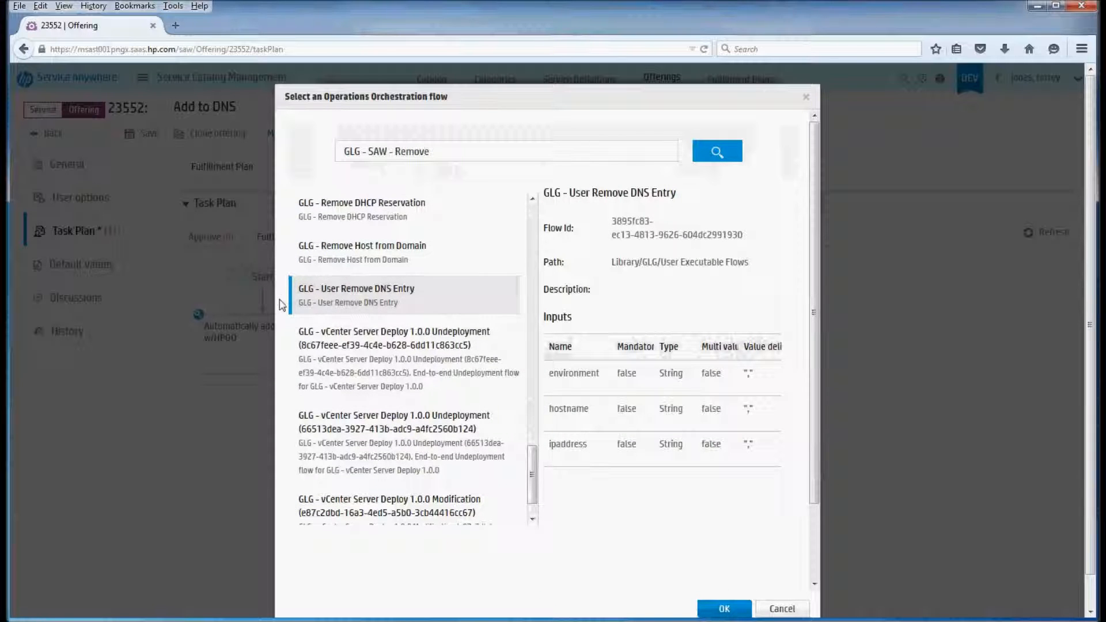
pyautogui.moveTo(614, 221); pyautogui.dragTo(742, 244)
pyautogui.click(742, 241)
pyautogui.doubleClick(616, 264)
pyautogui.moveTo(619, 265); pyautogui.dragTo(742, 265)
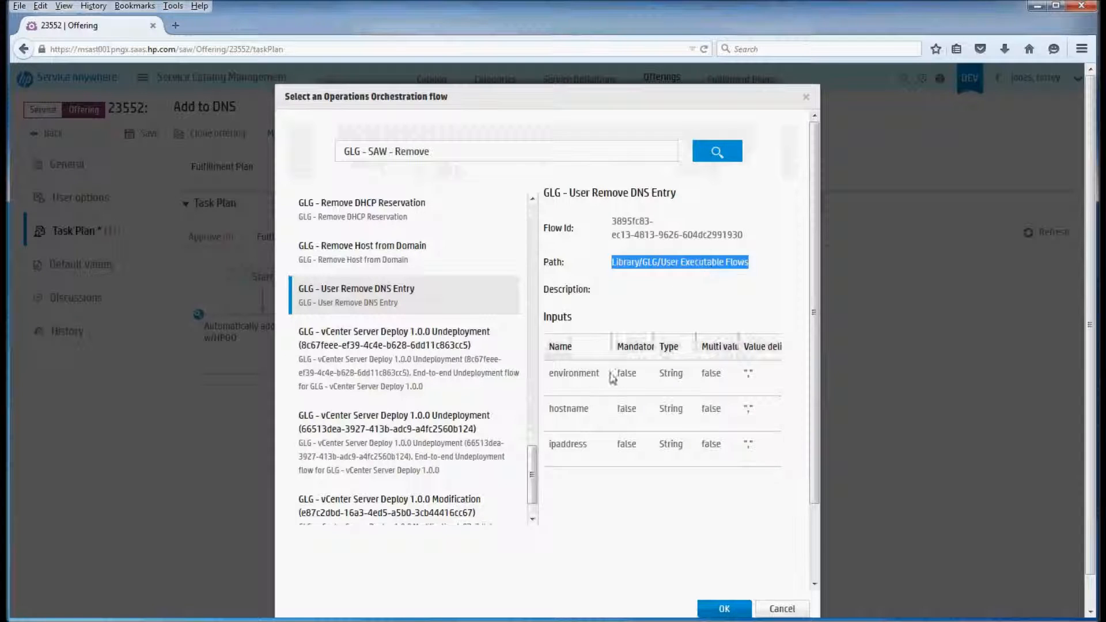
pyautogui.click(557, 374)
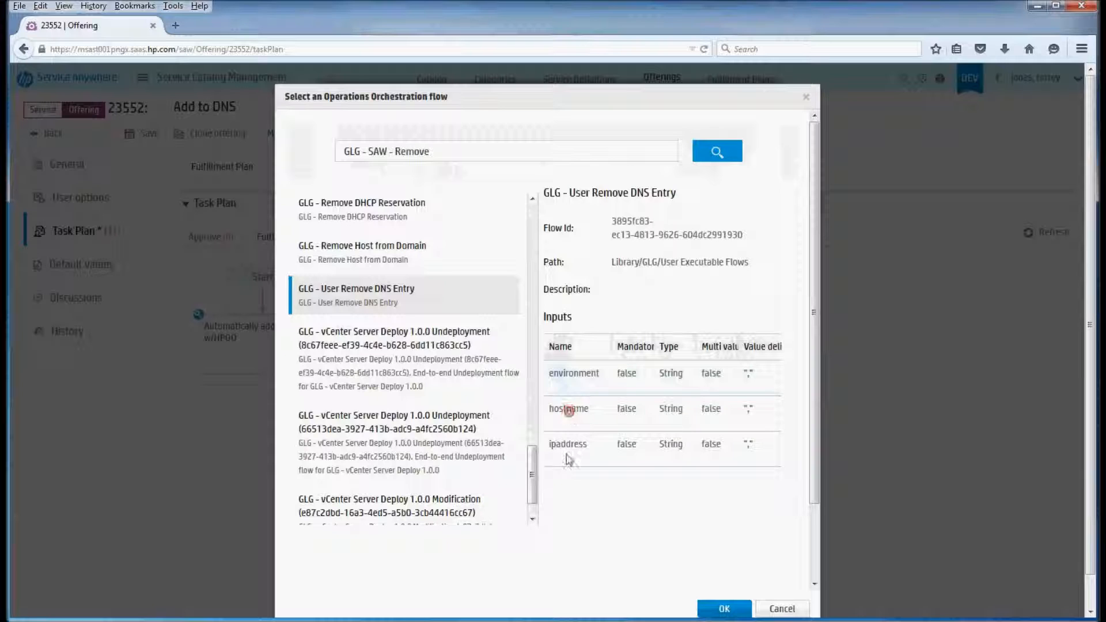
pyautogui.doubleClick(583, 452)
pyautogui.click(589, 462)
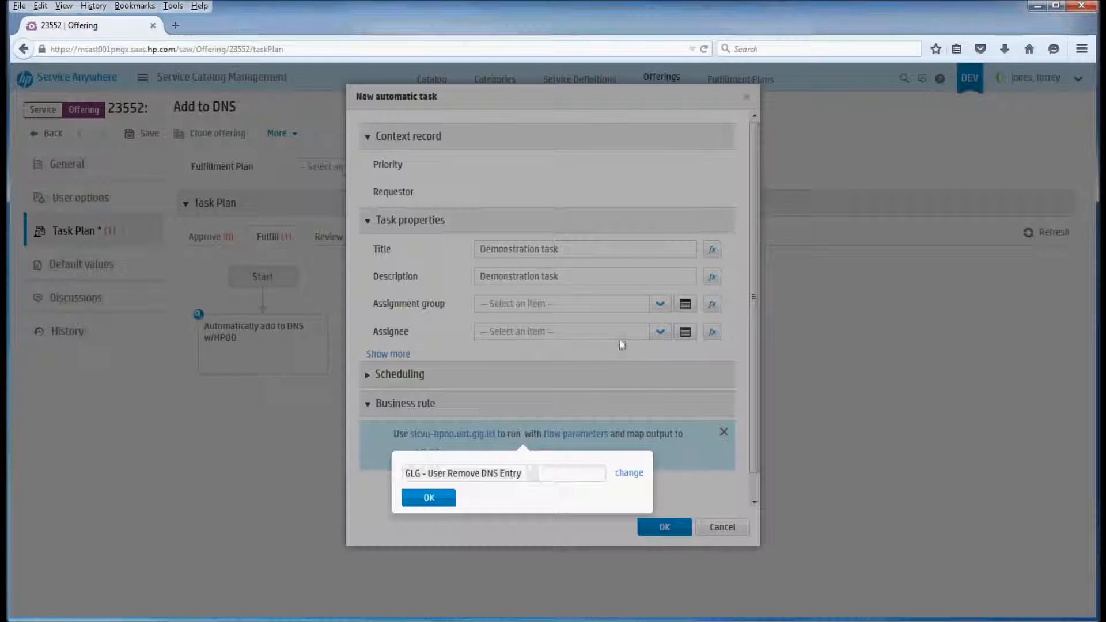
pyautogui.click(429, 508)
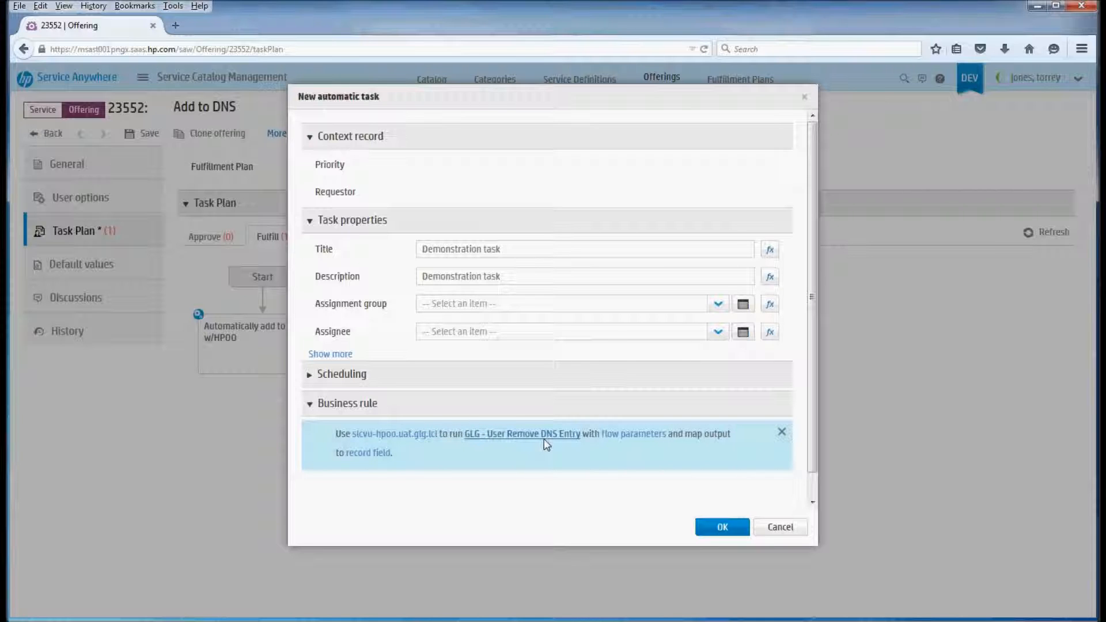
# Open the business rule's flow parameters for editing, starting with the environment value
pyautogui.click(645, 434)
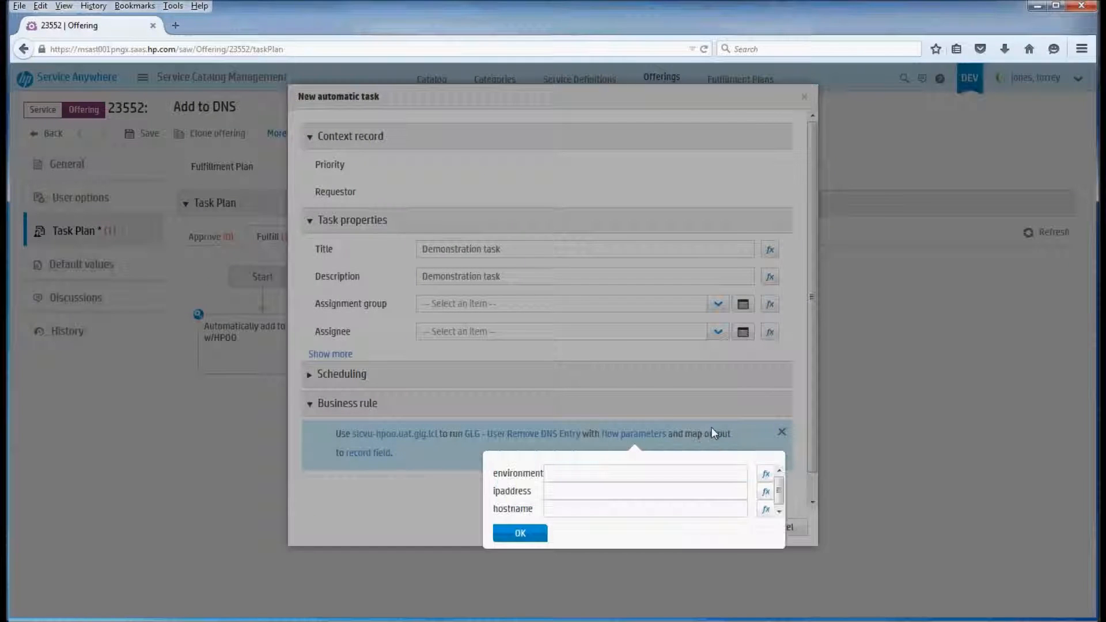
pyautogui.click(696, 473)
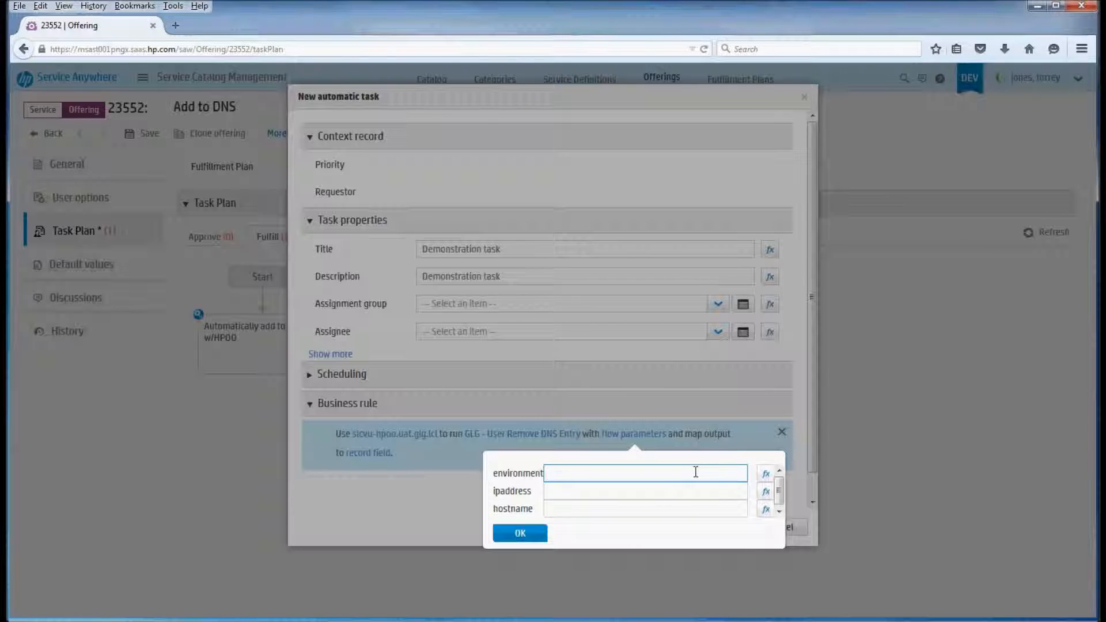
# Try the expression ${entity.Description} as the value of the environment parameter
pyautogui.click(765, 474)
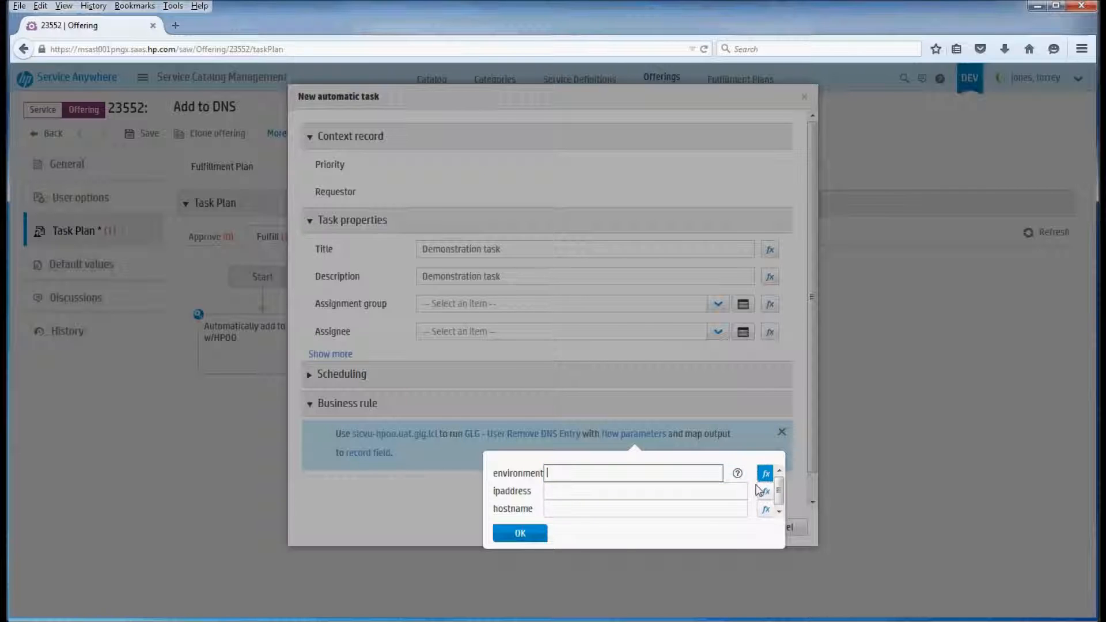
pyautogui.click(687, 473)
pyautogui.write('${entity.Descrip')
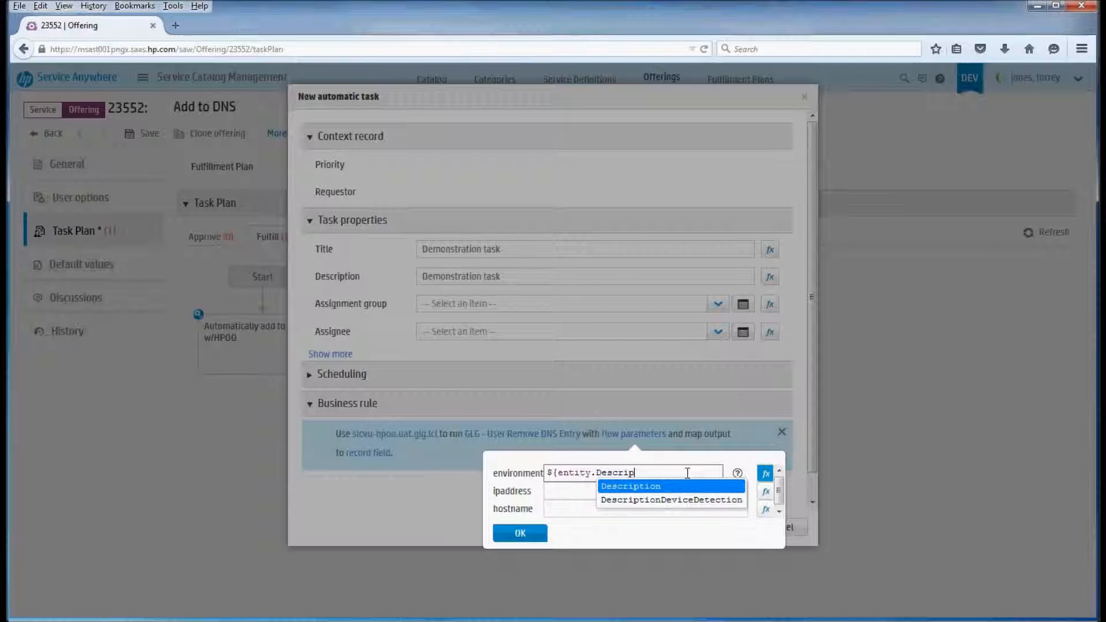
pyautogui.press('Return')
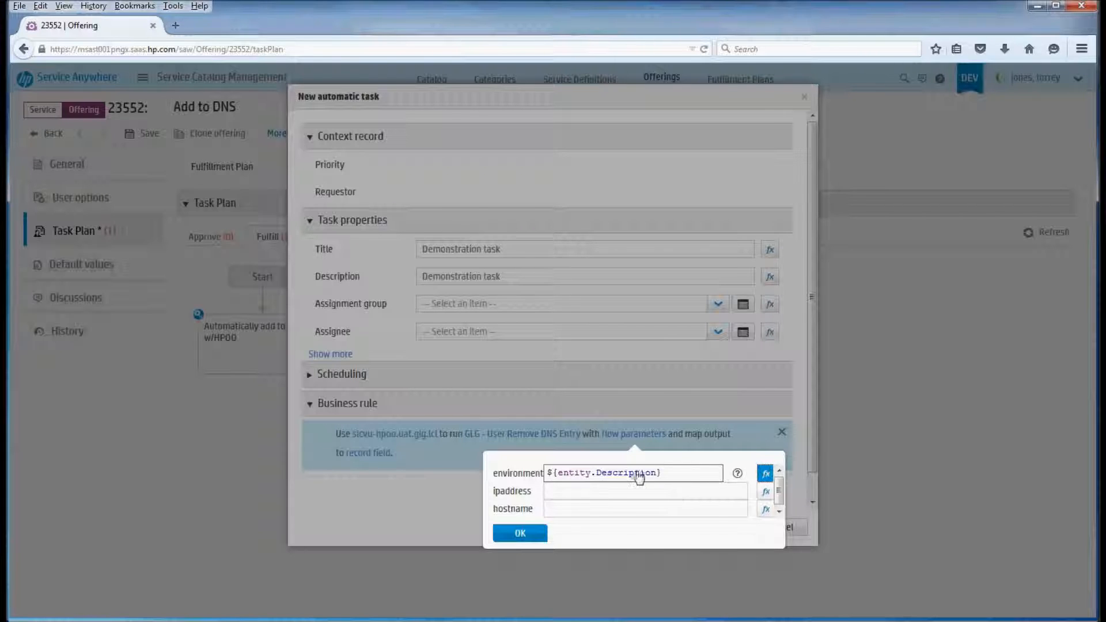
# Set the flow's environment parameter to the plain value dev.glg.lcl and its ipaddress to 10.10.13.203
pyautogui.click(630, 473)
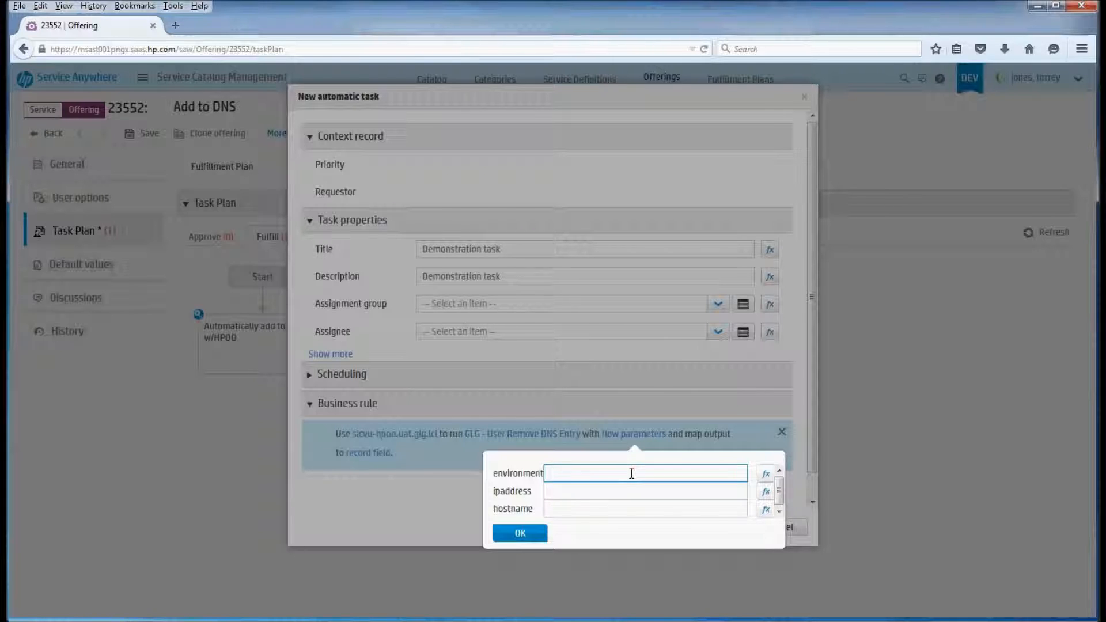
pyautogui.write('dev.glg.lcl')
pyautogui.press('Tab')
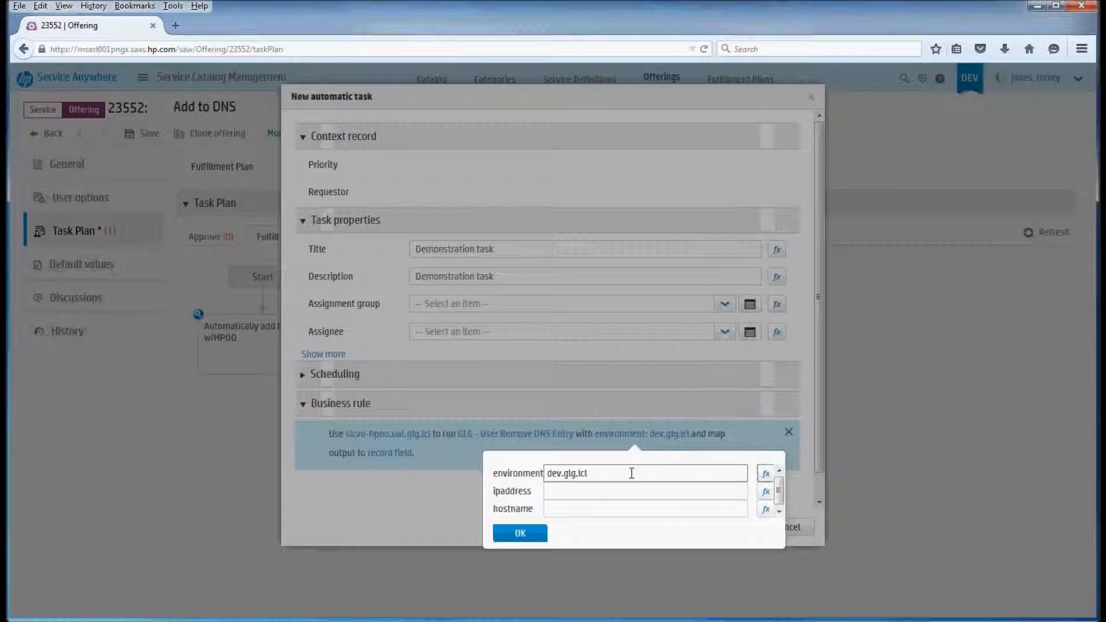
pyautogui.click(634, 491)
pyautogui.write('10.10.13.203')
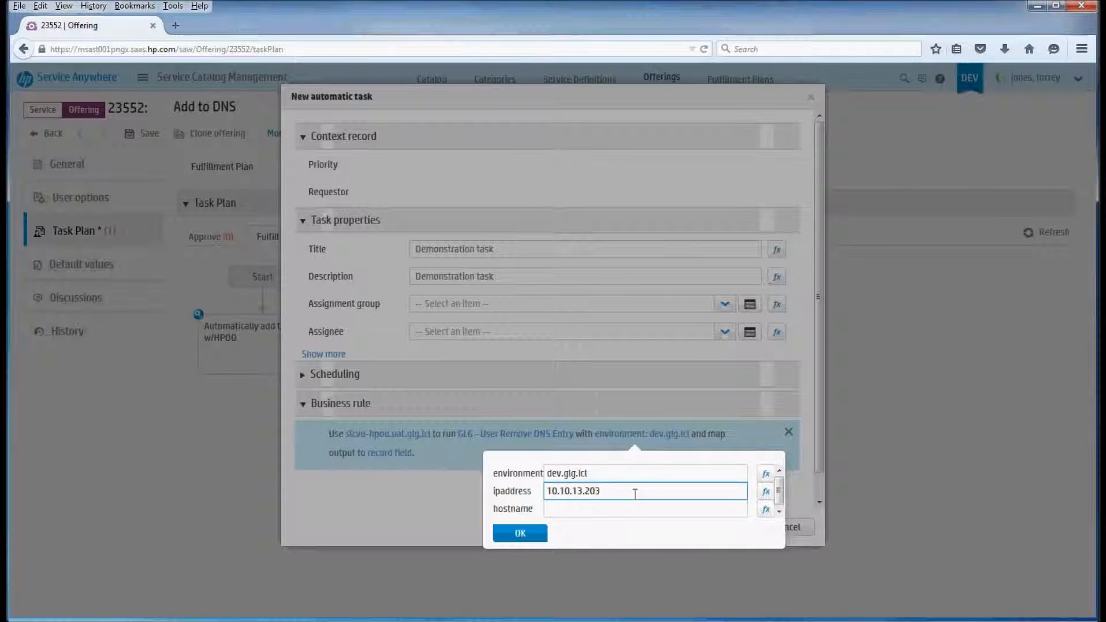
pyautogui.press('Tab')
# Set the flow's hostname parameter to demo.dev.glg.lcl and confirm the new automatic task
pyautogui.click(635, 509)
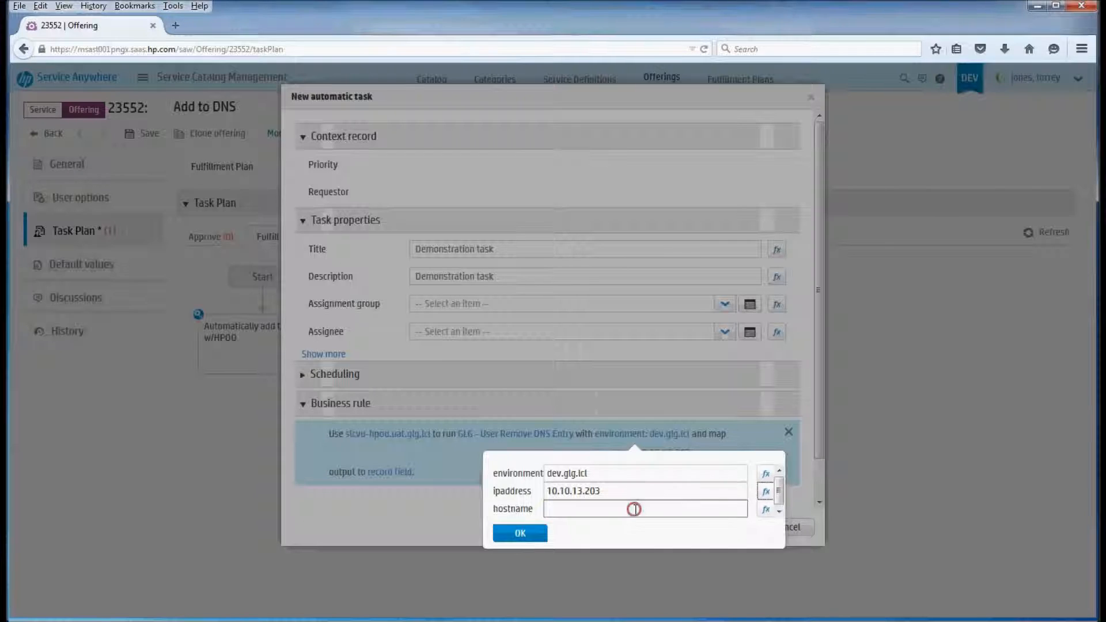
pyautogui.write('demo.dev.glg.lcl')
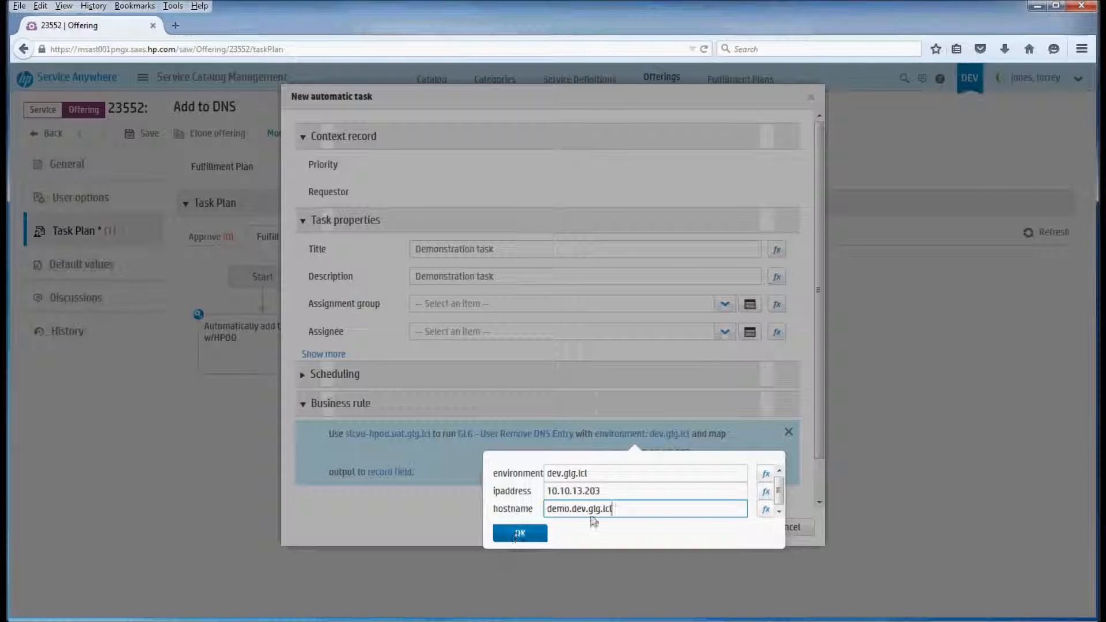
pyautogui.click(529, 534)
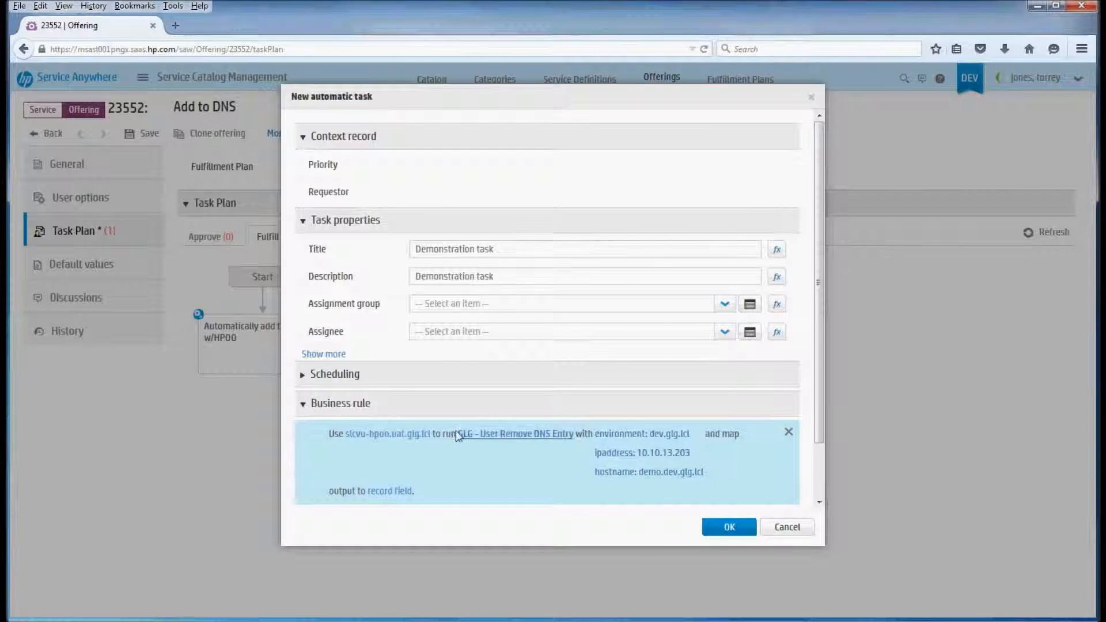
pyautogui.click(730, 526)
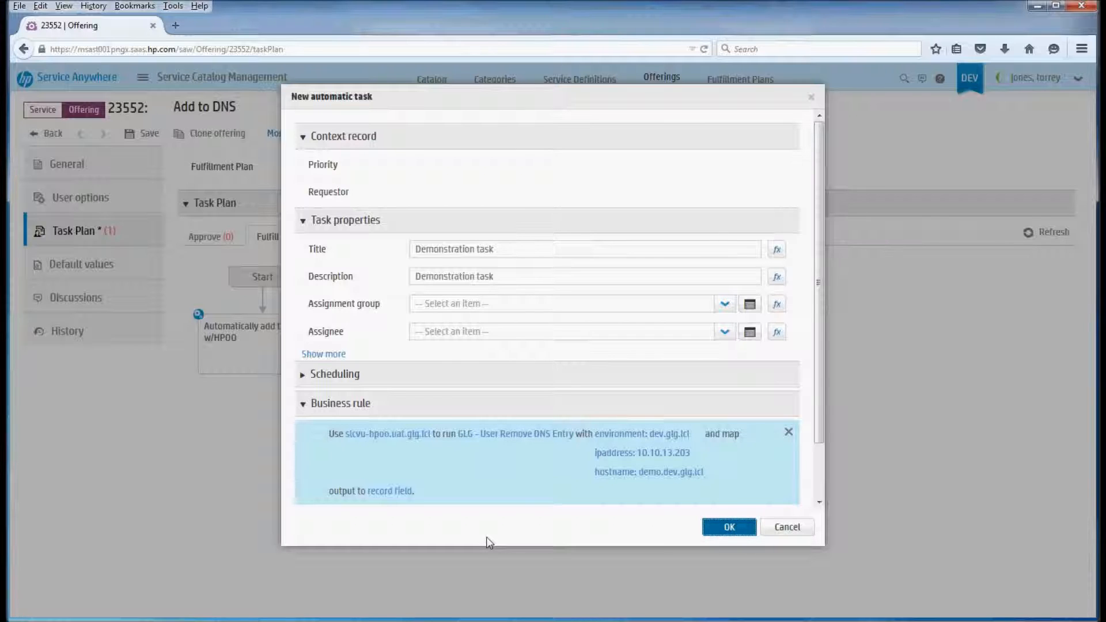